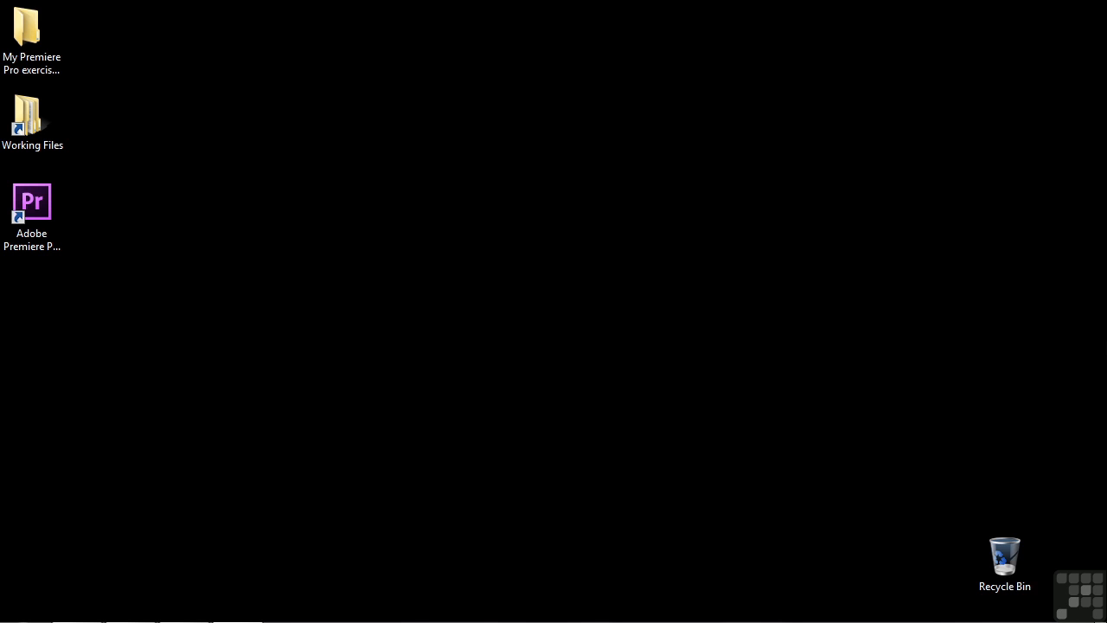
# Open the project 1401-understanding keying.prproj from the projects folder inside Working Files.
pyautogui.click(29, 143)
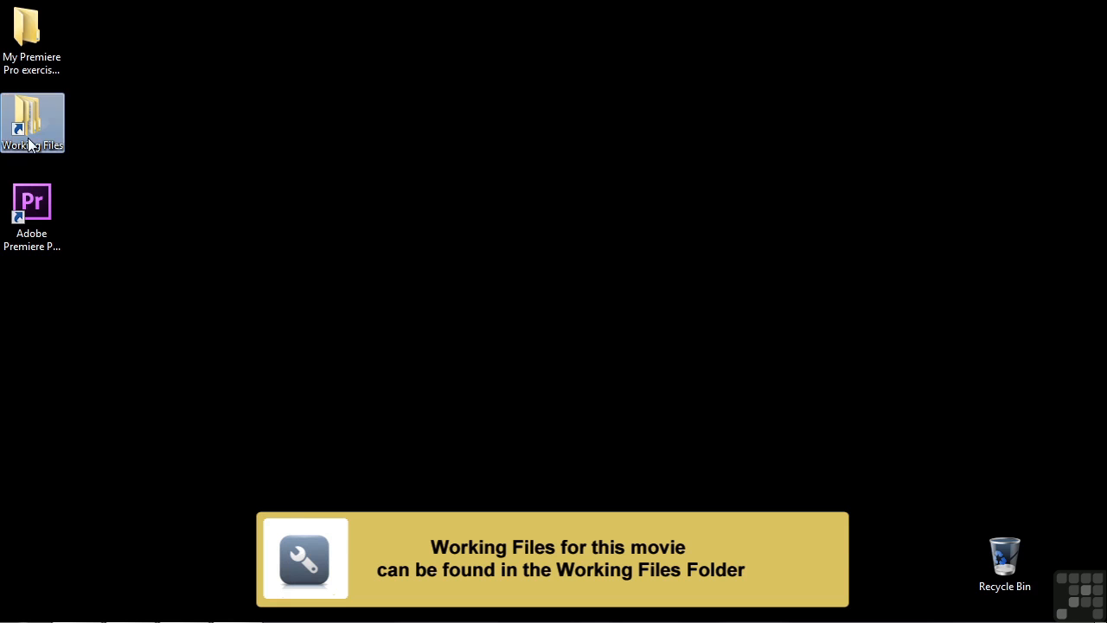
pyautogui.doubleClick(29, 144)
pyautogui.doubleClick(509, 338)
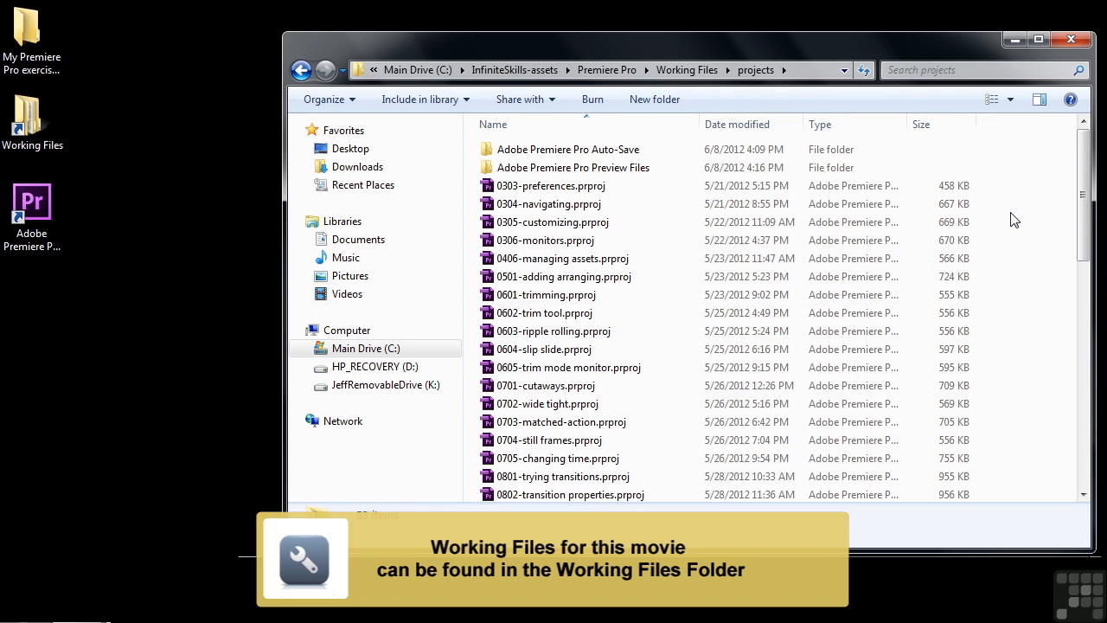
pyautogui.scroll(-15, 1013, 219)
pyautogui.doubleClick(536, 491)
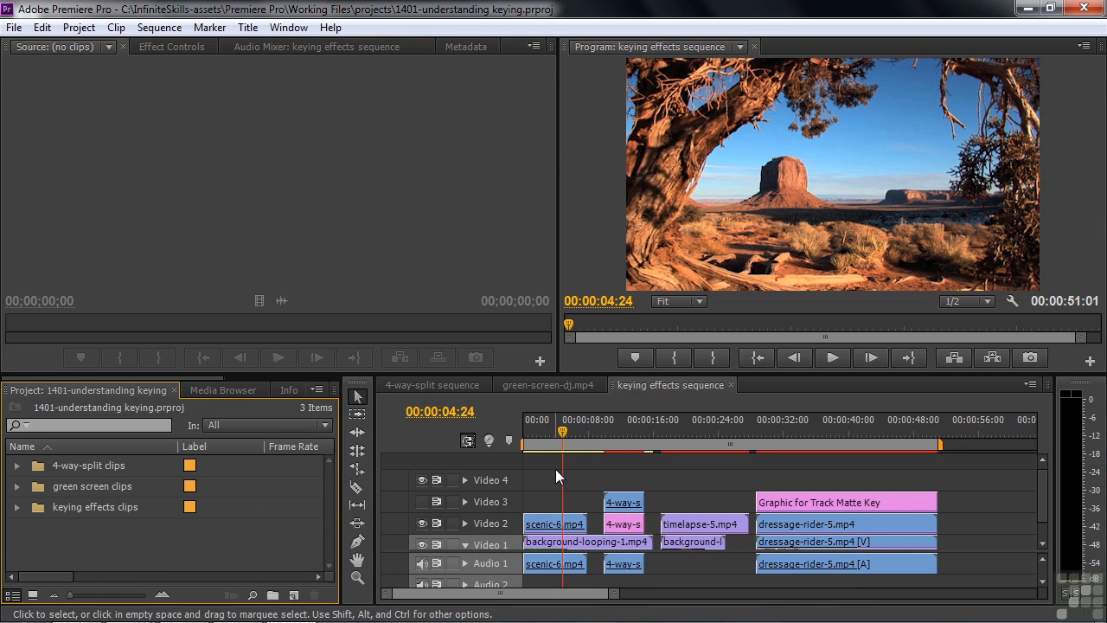
# Show the keying effects within the Video Effects category of the effects library.
pyautogui.moveTo(205, 380); pyautogui.dragTo(342, 386)
pyautogui.click(166, 390)
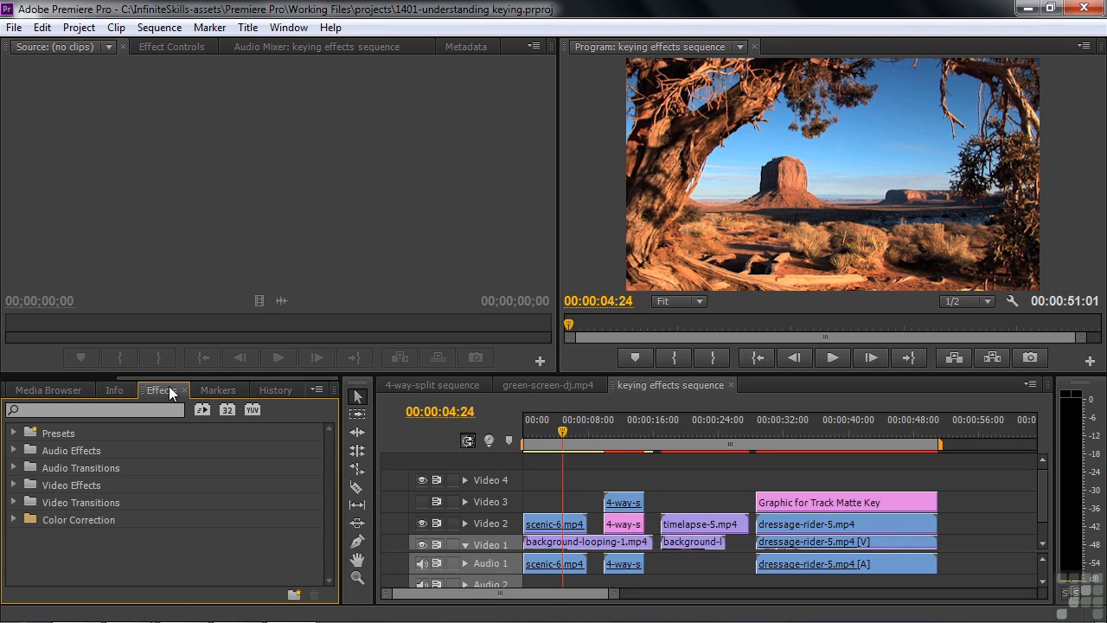
pyautogui.click(24, 482)
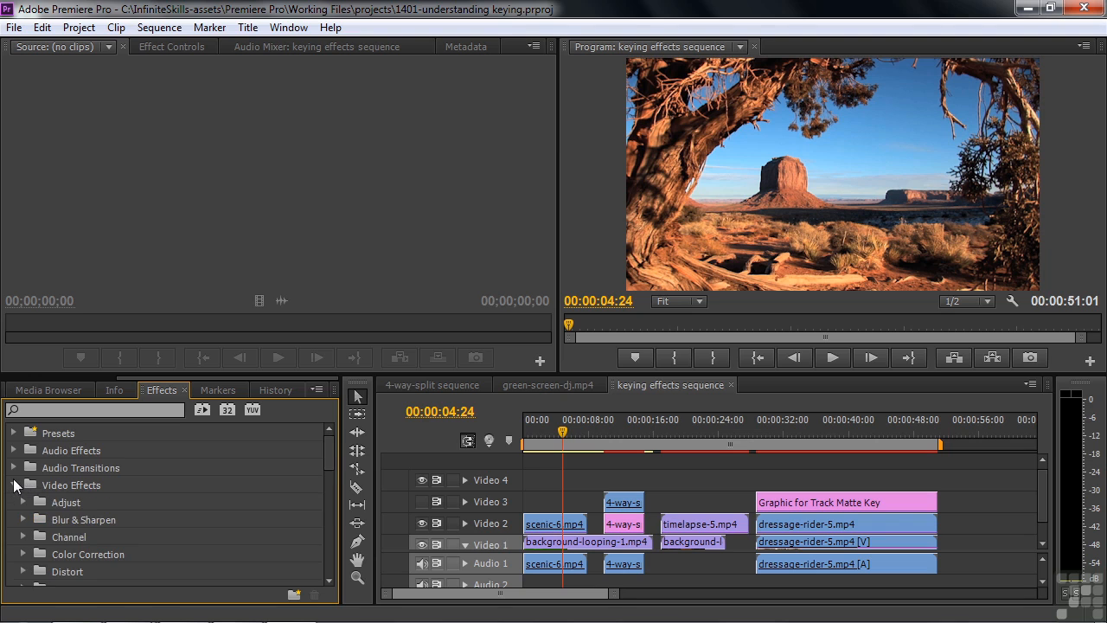
pyautogui.moveTo(327, 440); pyautogui.dragTo(321, 489)
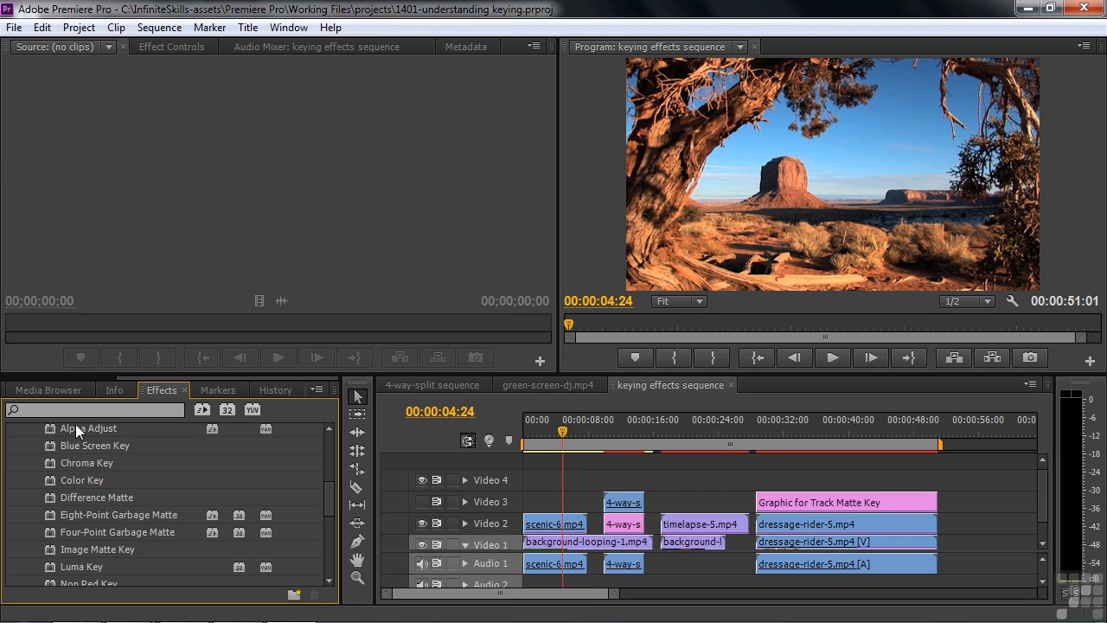
# On the scenic-6.mp4 clip, enable Alpha Adjust, set its opacity to 100%, and switch the effect off again.
pyautogui.click(543, 526)
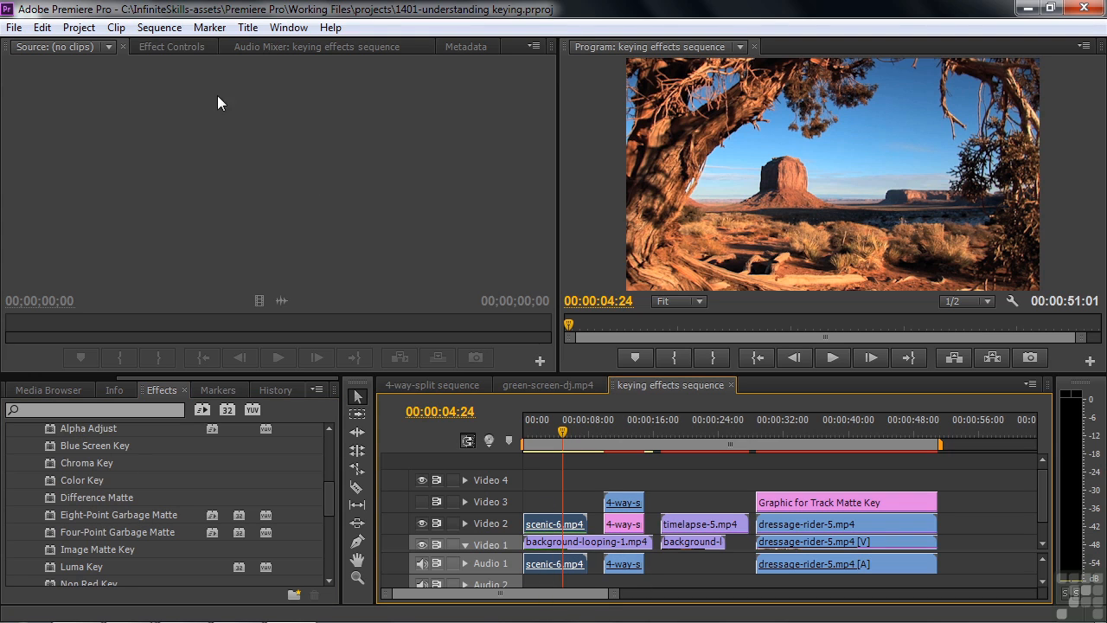
pyautogui.click(180, 48)
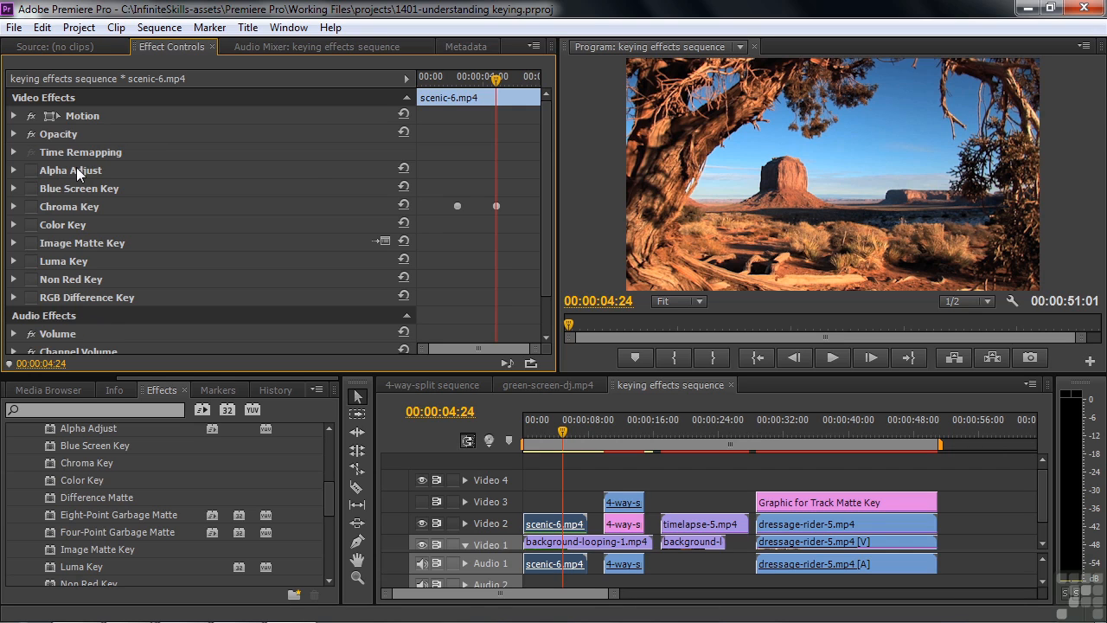
pyautogui.click(31, 171)
pyautogui.click(14, 170)
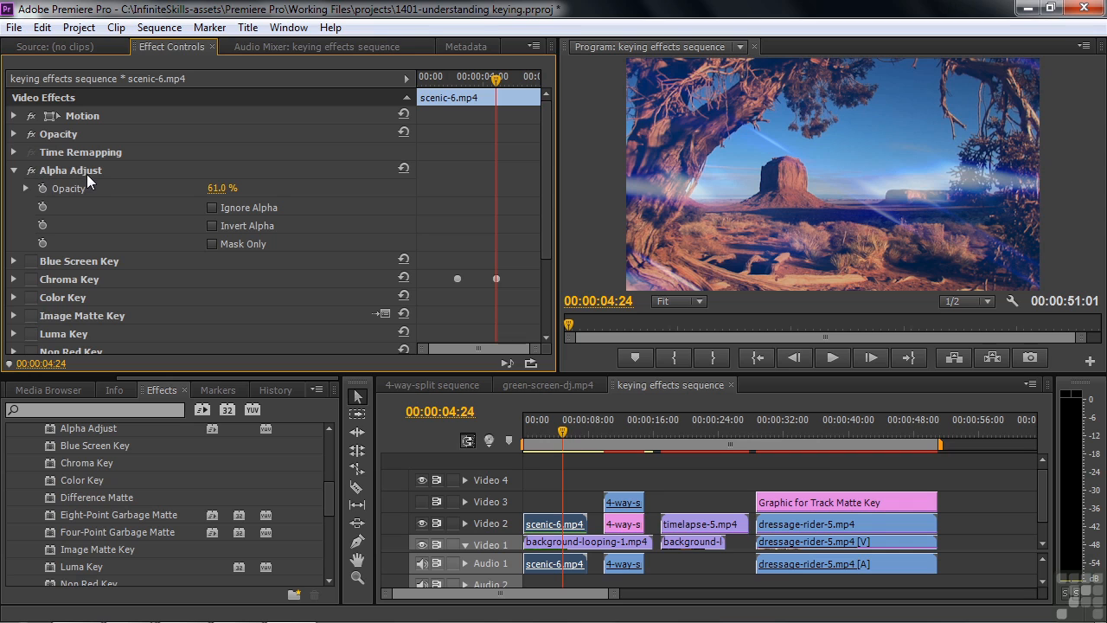
pyautogui.moveTo(211, 196); pyautogui.dragTo(259, 197)
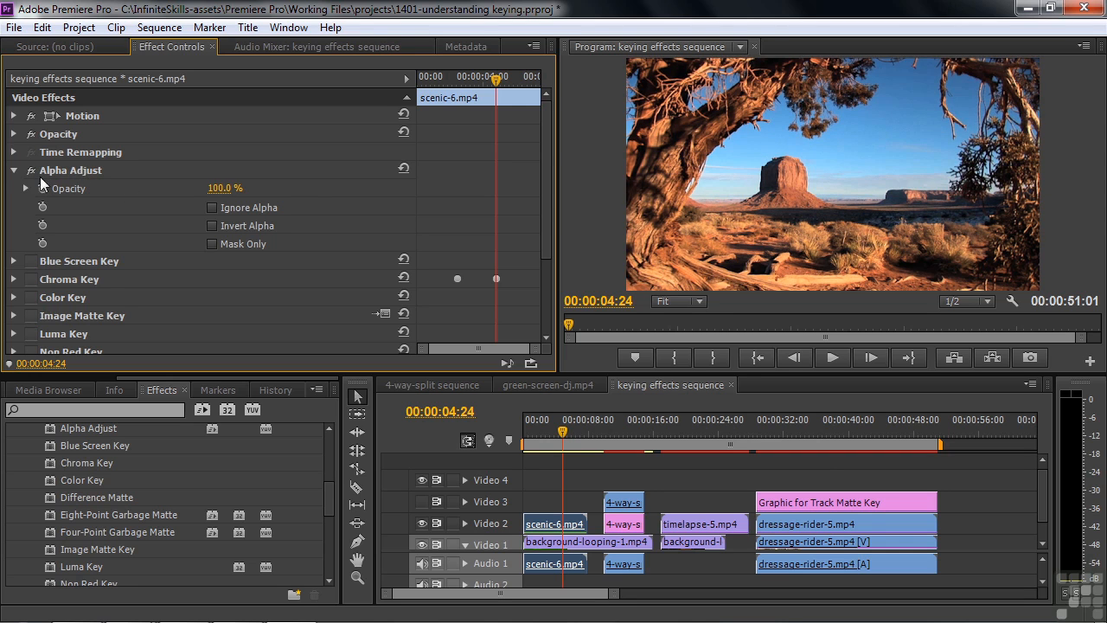
pyautogui.click(13, 170)
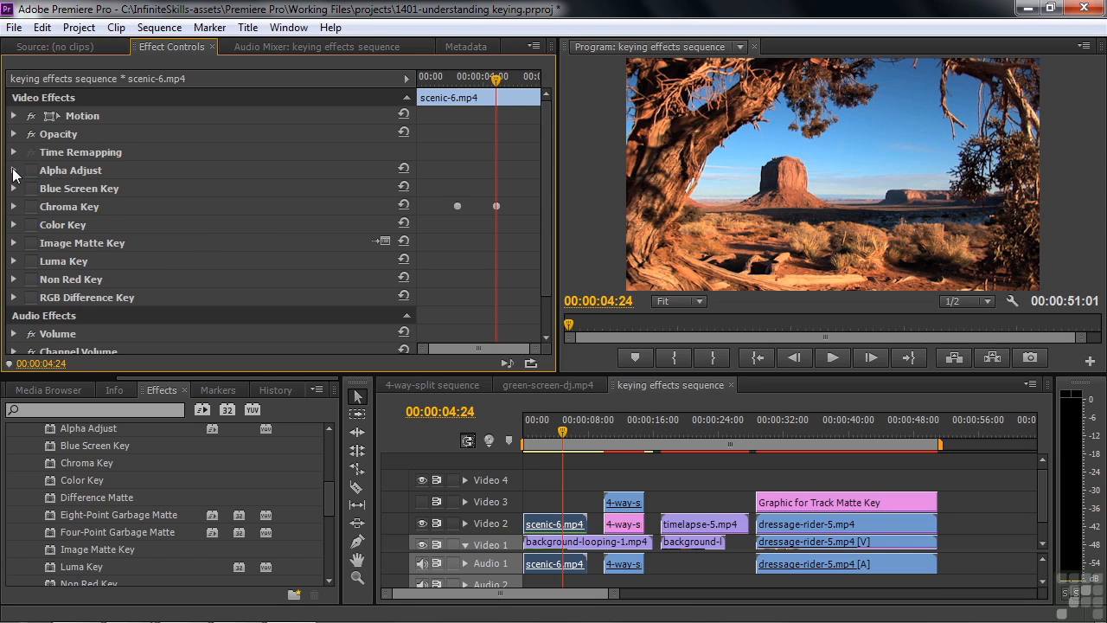
# Examine the keying effects applied to scenic-6.mp4 and compare them with the keys and mattes in the effects library.
pyautogui.click(72, 171)
pyautogui.click(62, 189)
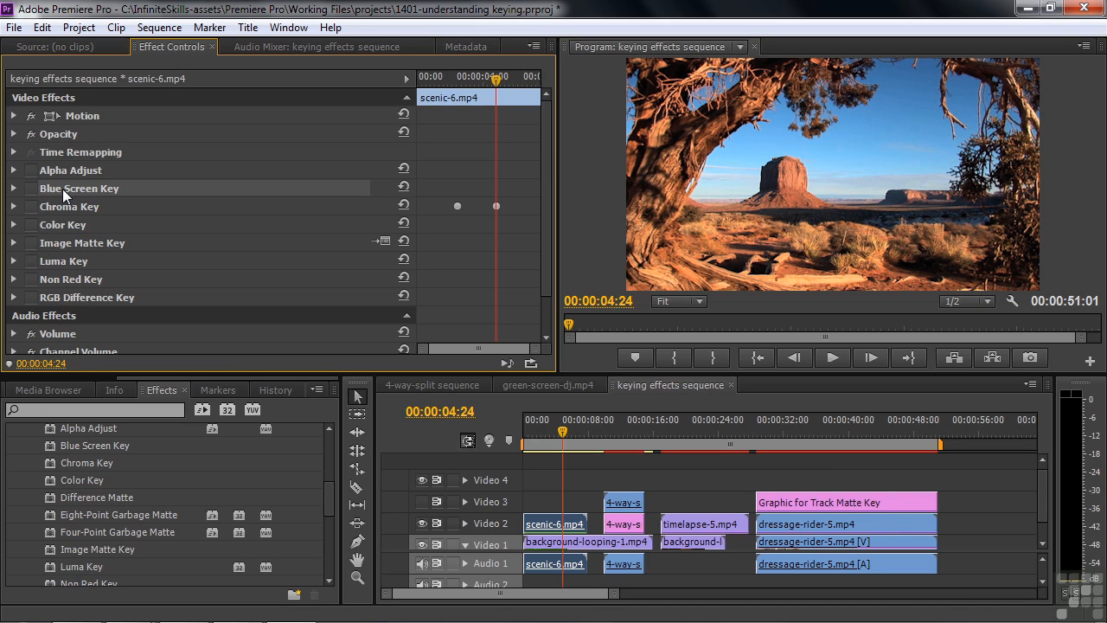
pyautogui.click(65, 208)
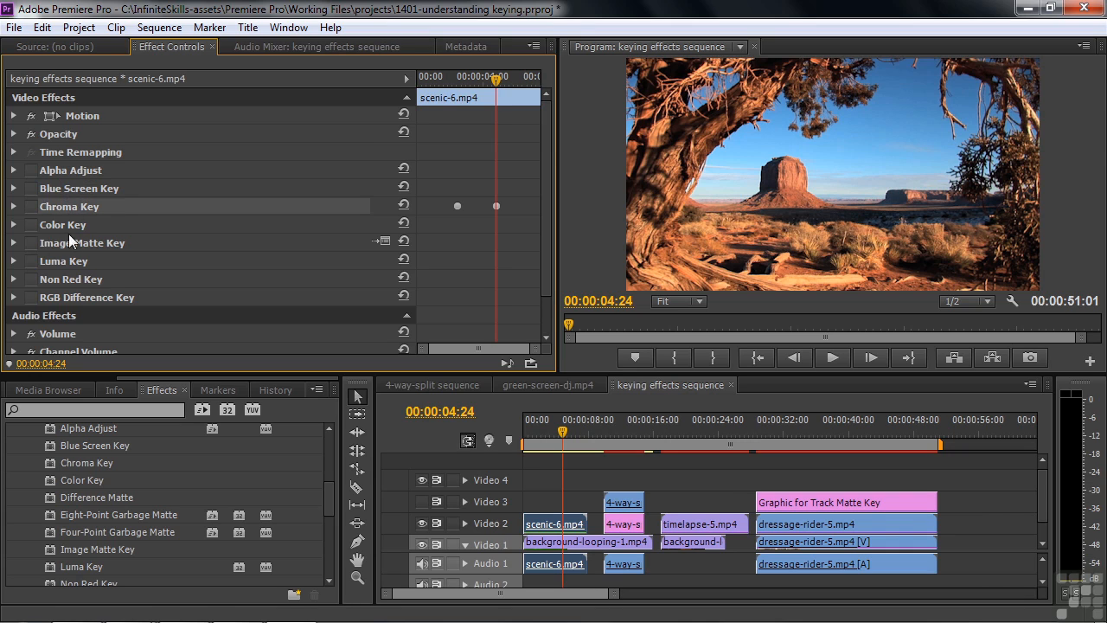
pyautogui.click(80, 297)
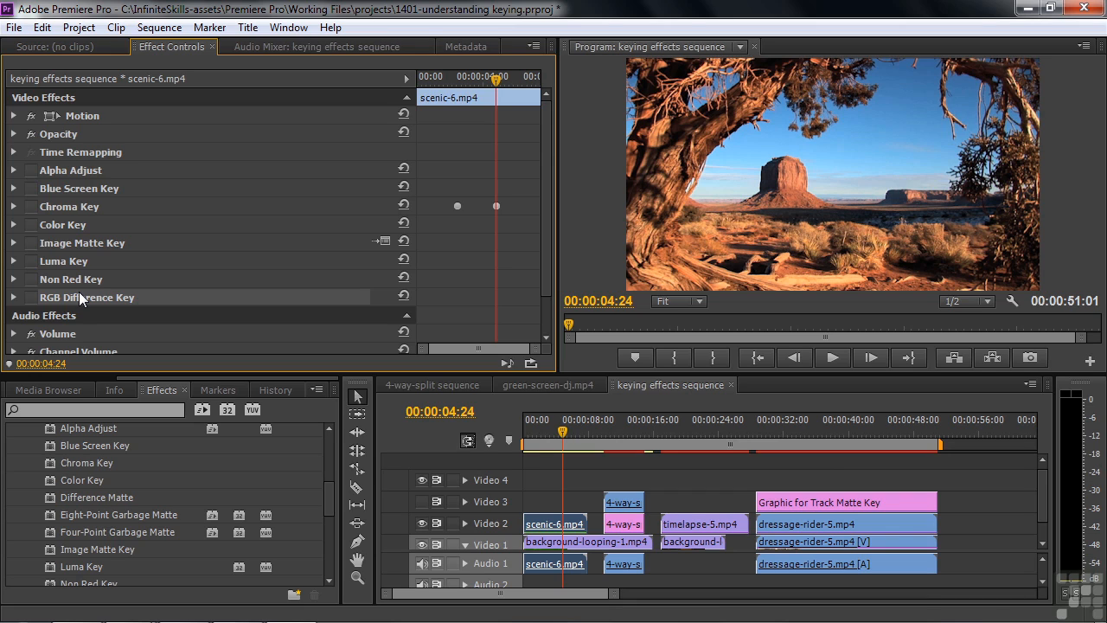
pyautogui.click(90, 191)
pyautogui.click(84, 211)
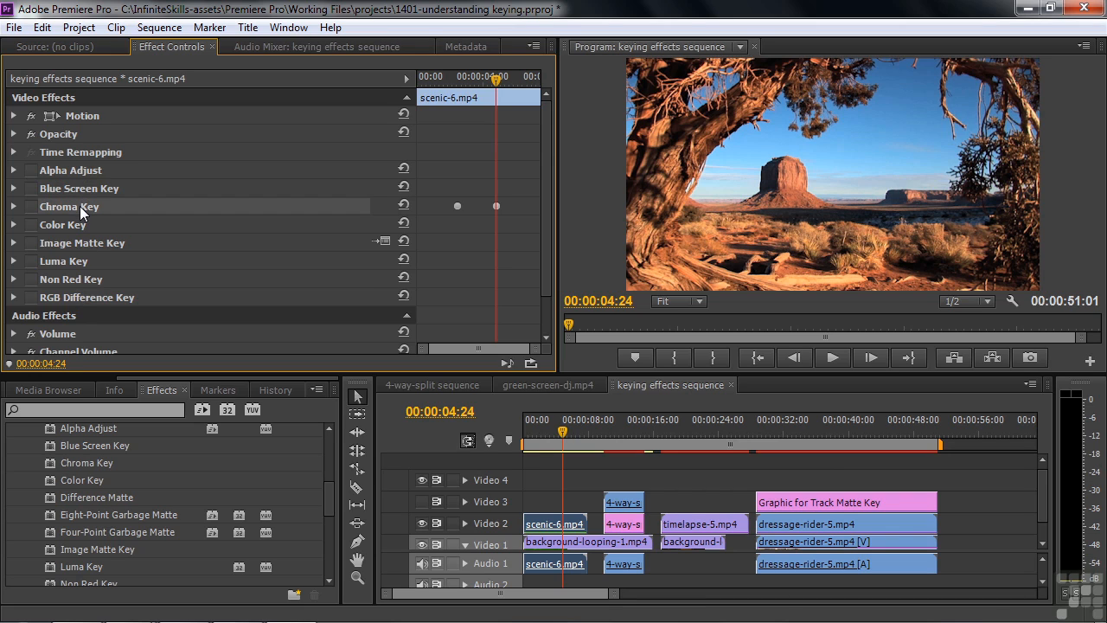
pyautogui.click(83, 298)
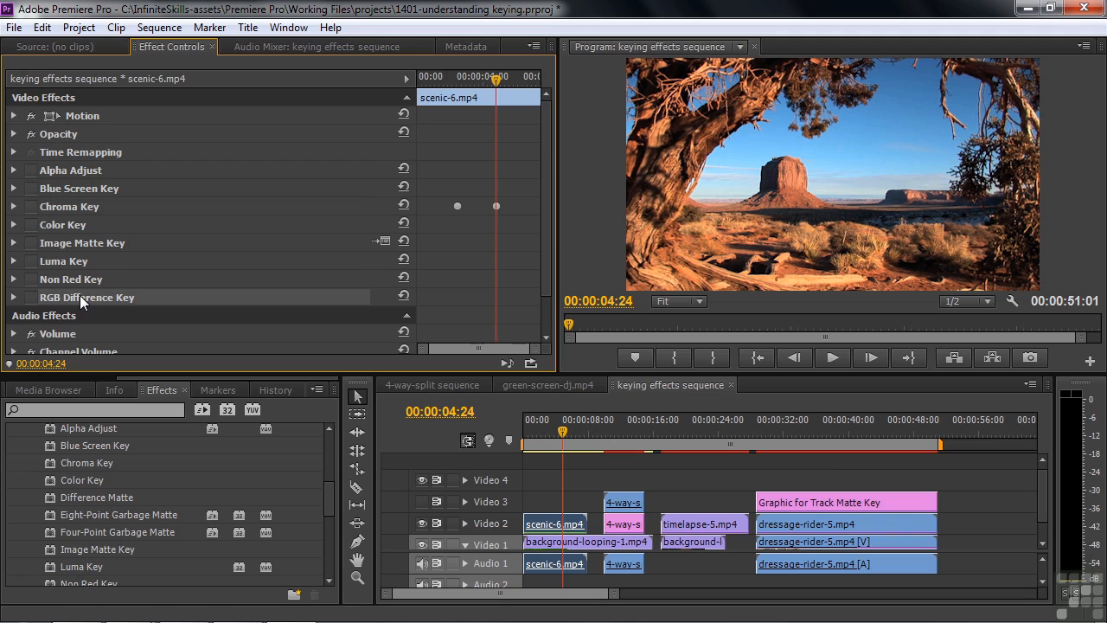
pyautogui.click(48, 224)
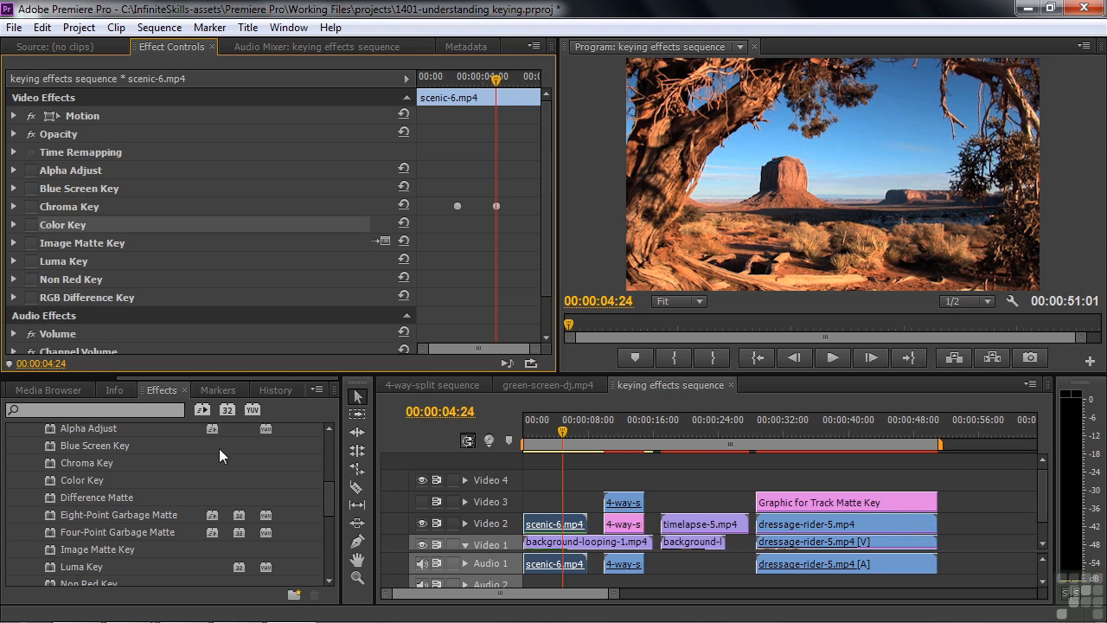
pyautogui.click(331, 505)
pyautogui.scroll(-5, 331, 505)
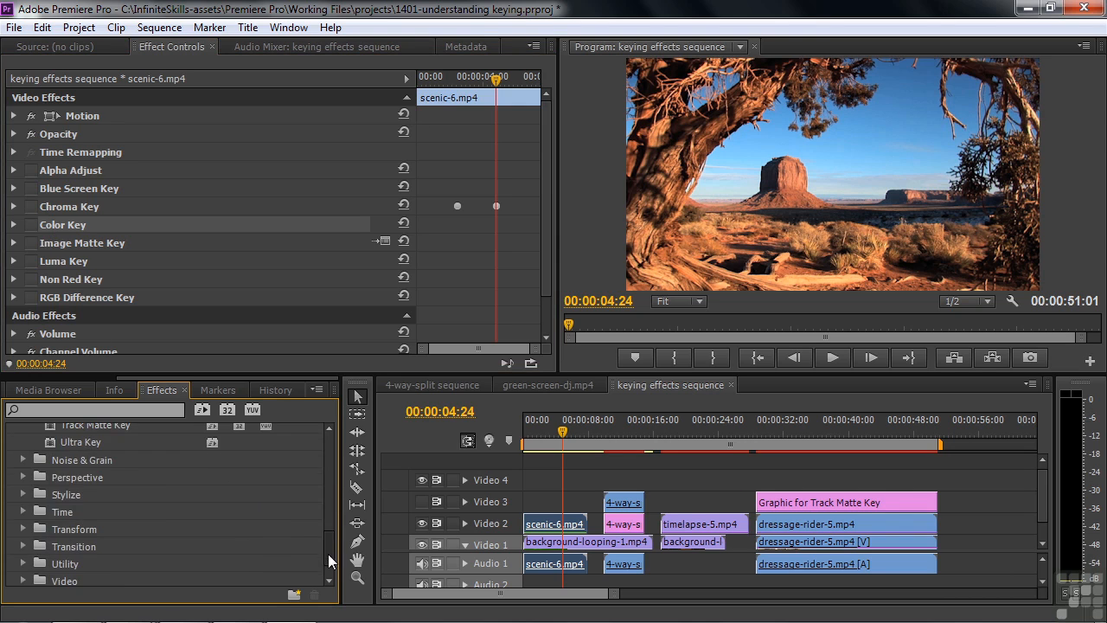
pyautogui.moveTo(331, 543); pyautogui.dragTo(330, 509)
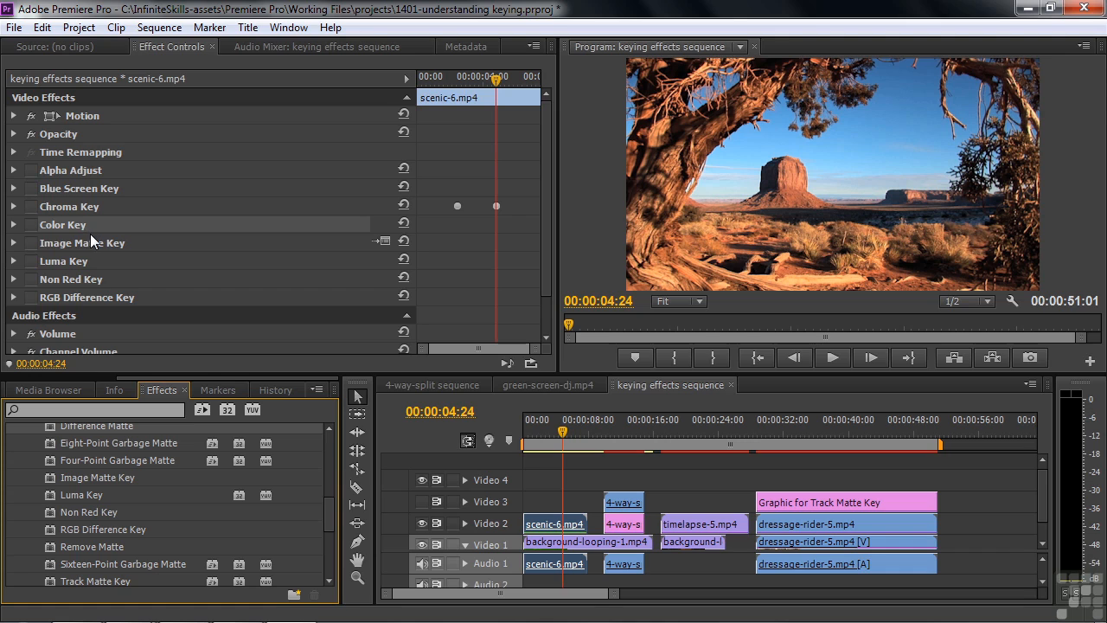
# Preview the Blue Screen Key on scenic-6.mp4 with the threshold lowered to 35.4%, and turn it off again.
pyautogui.click(32, 189)
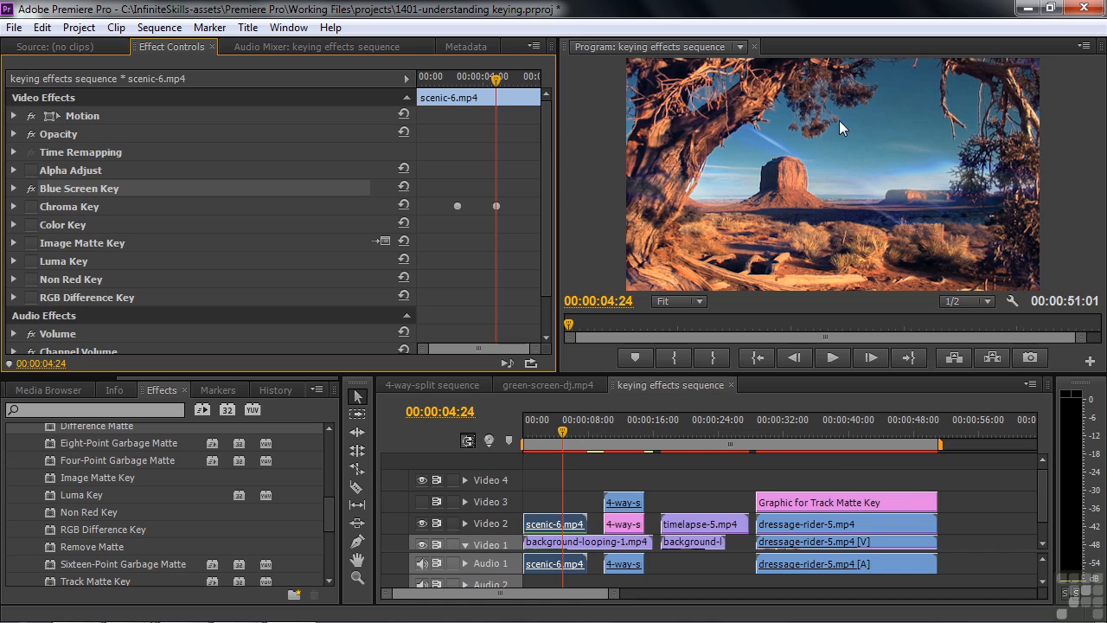
pyautogui.click(13, 188)
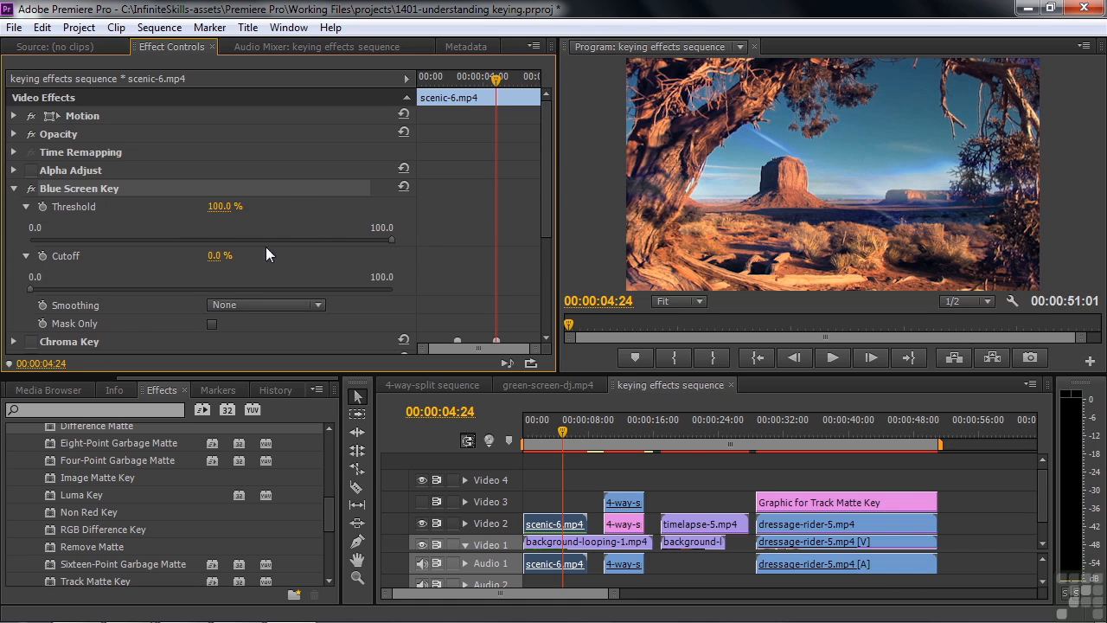
pyautogui.moveTo(393, 239); pyautogui.dragTo(159, 244)
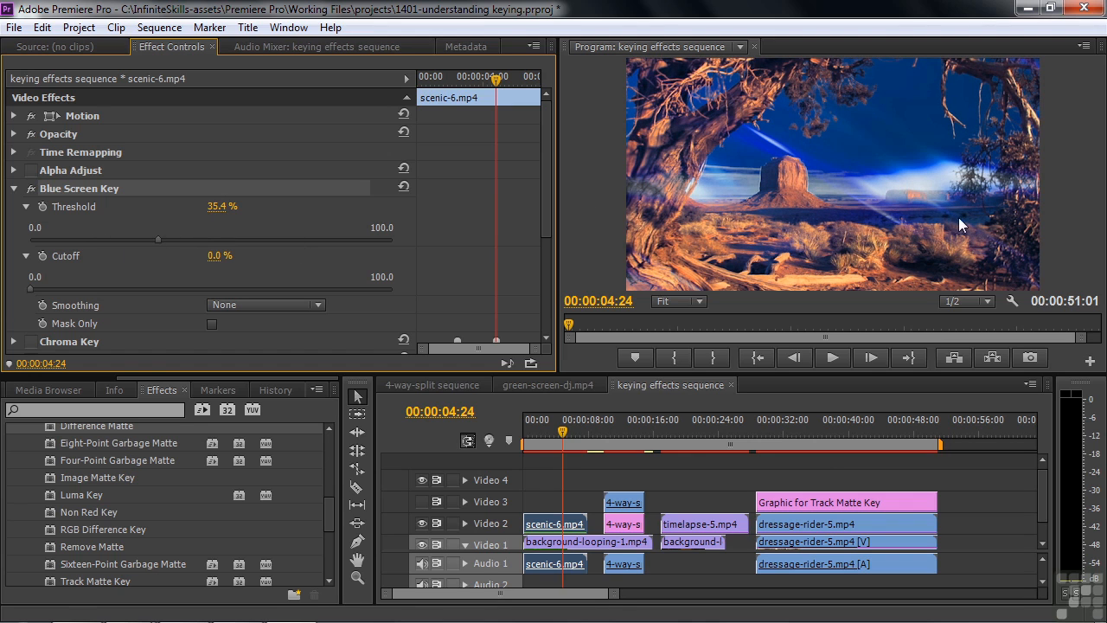
pyautogui.click(32, 189)
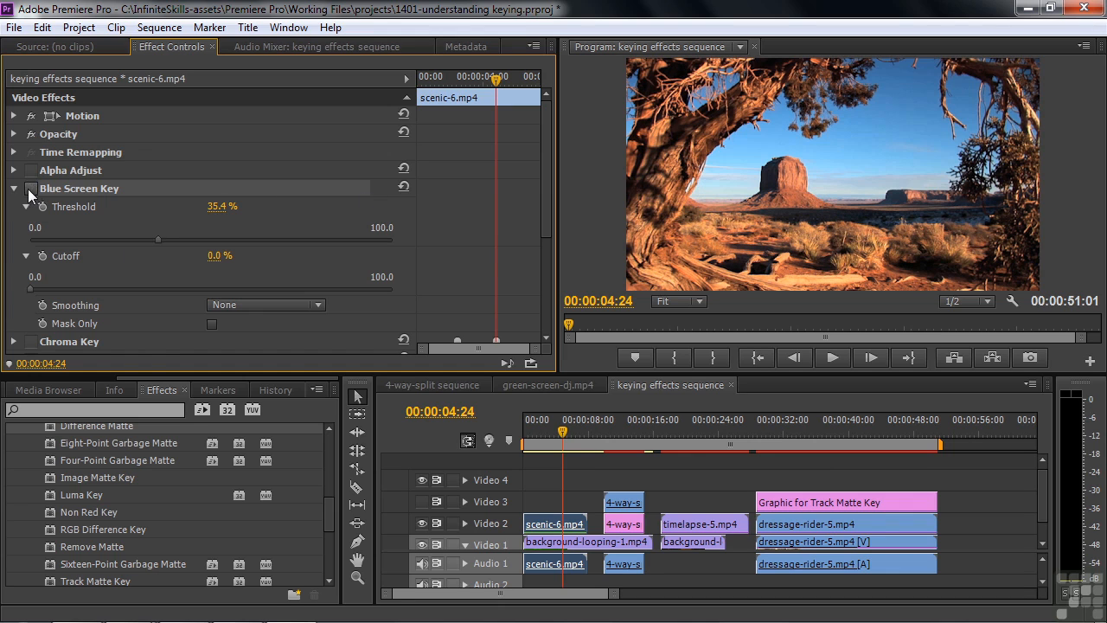
pyautogui.click(14, 188)
# Preview the Chroma Key on scenic-6.mp4 with a blue sampled from the sky and 46.4% similarity, and turn it off.
pyautogui.click(60, 212)
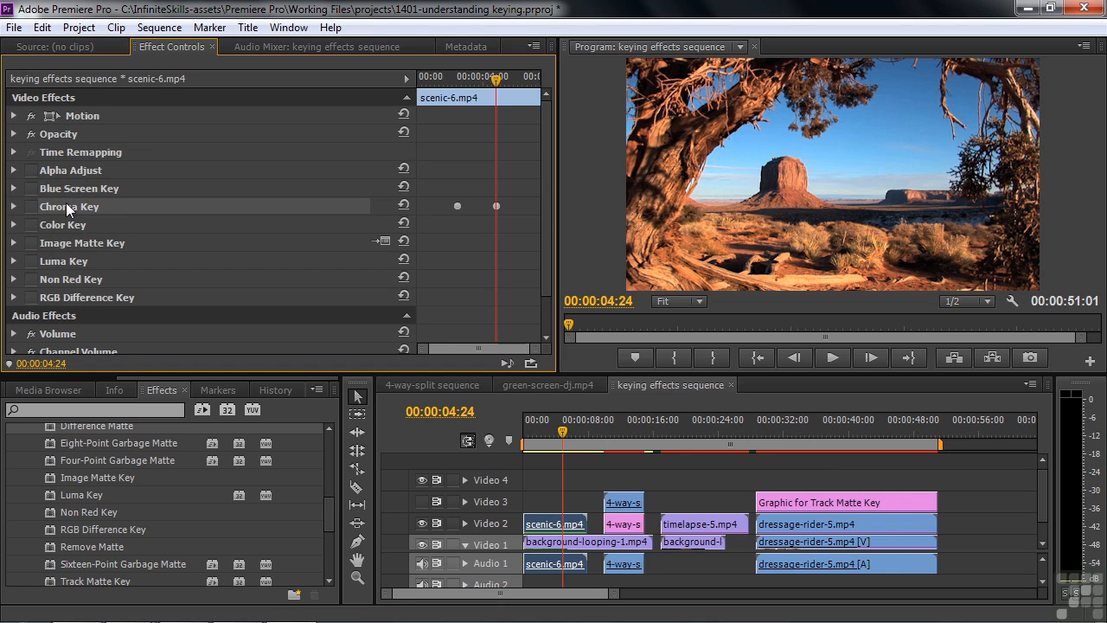
pyautogui.click(32, 206)
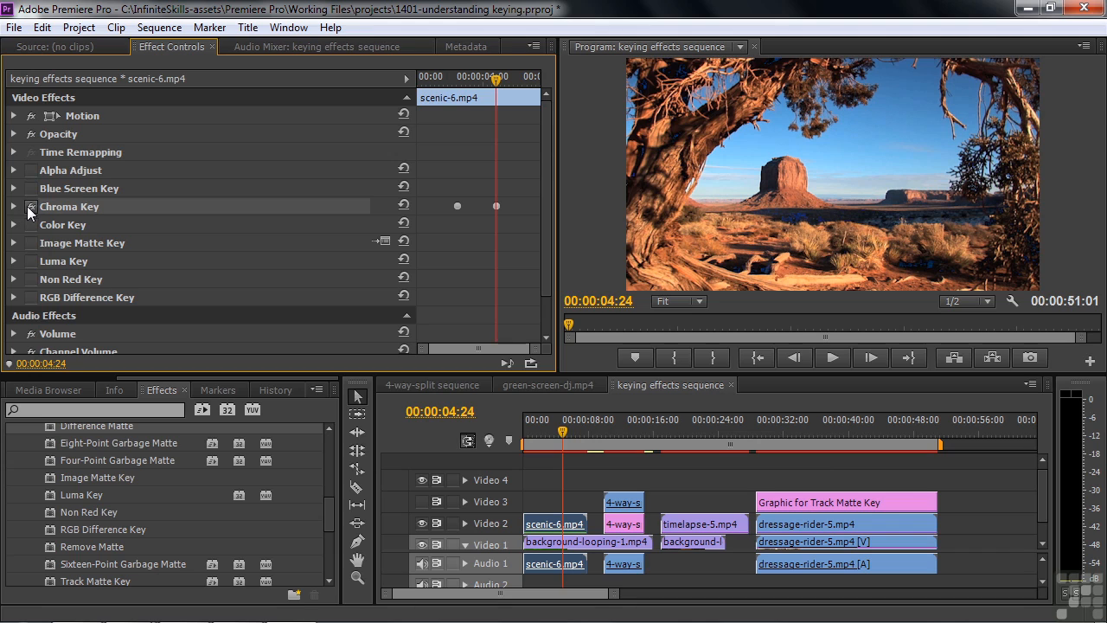
pyautogui.click(13, 207)
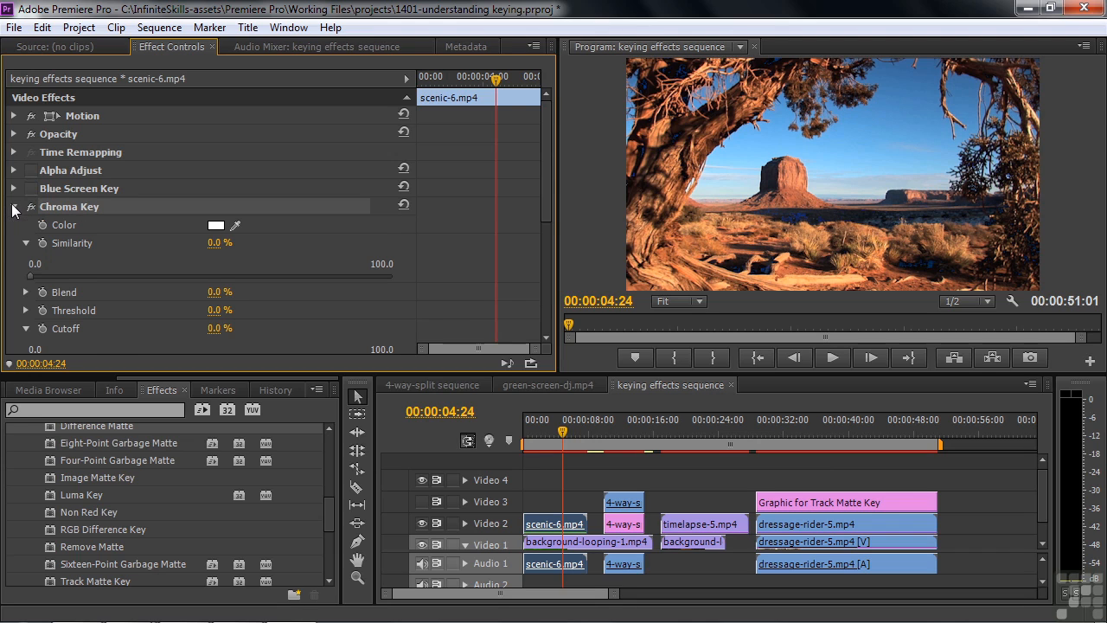
pyautogui.moveTo(237, 221); pyautogui.dragTo(860, 161)
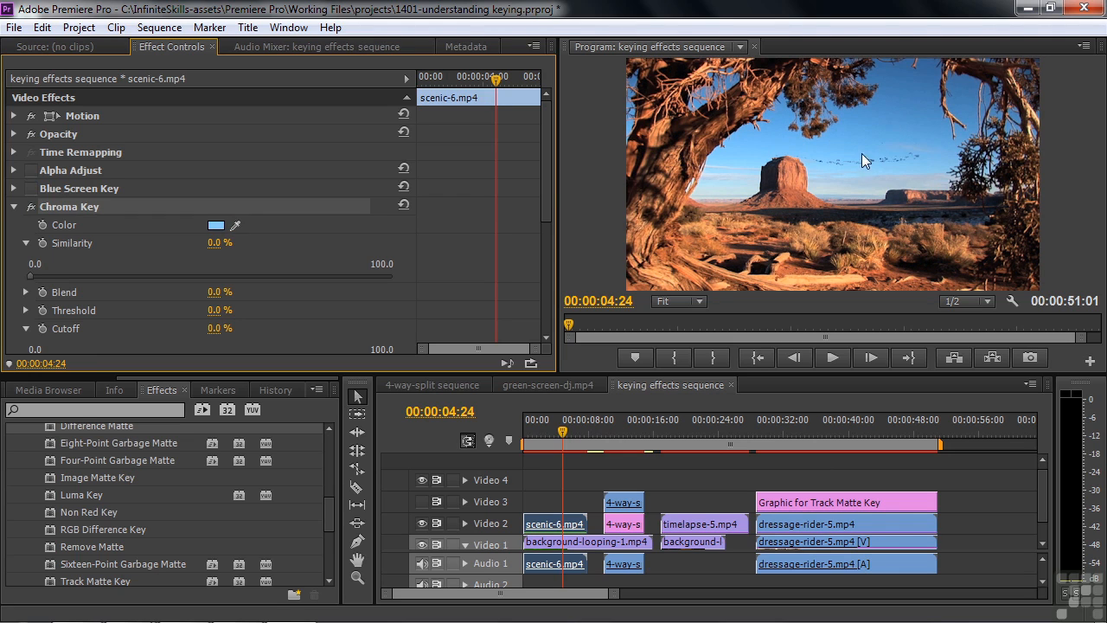
pyautogui.moveTo(35, 275); pyautogui.dragTo(209, 288)
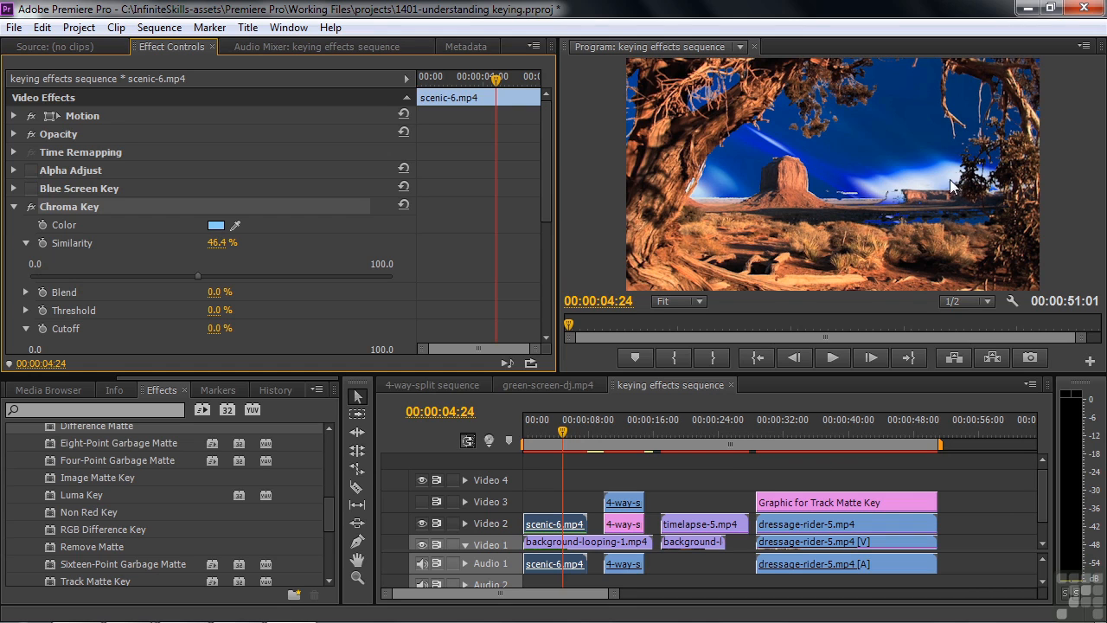
pyautogui.click(32, 206)
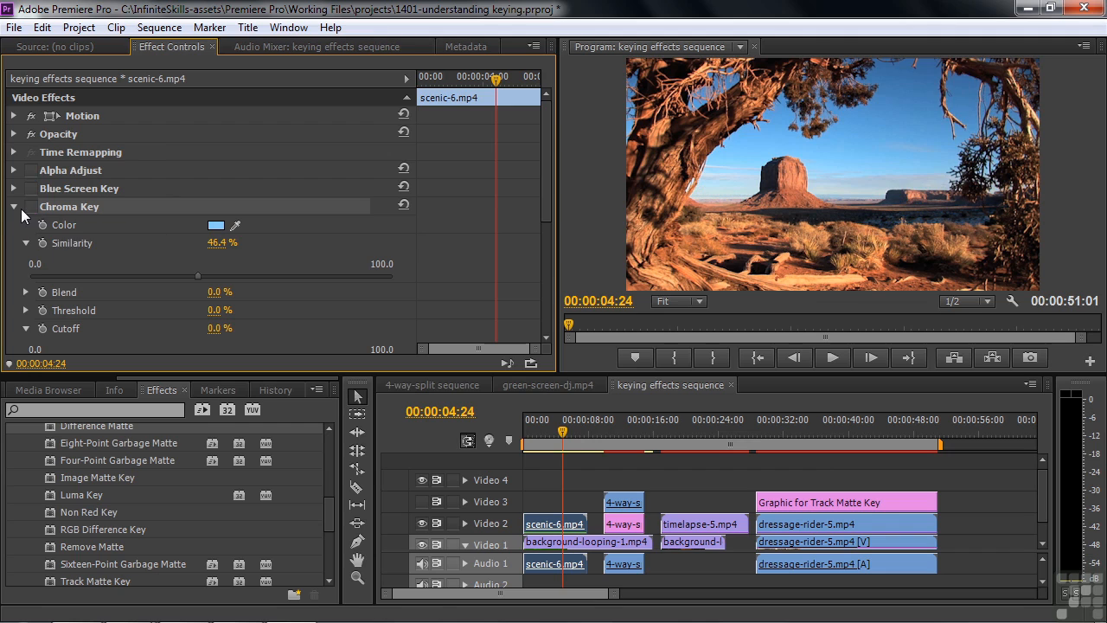
pyautogui.click(19, 209)
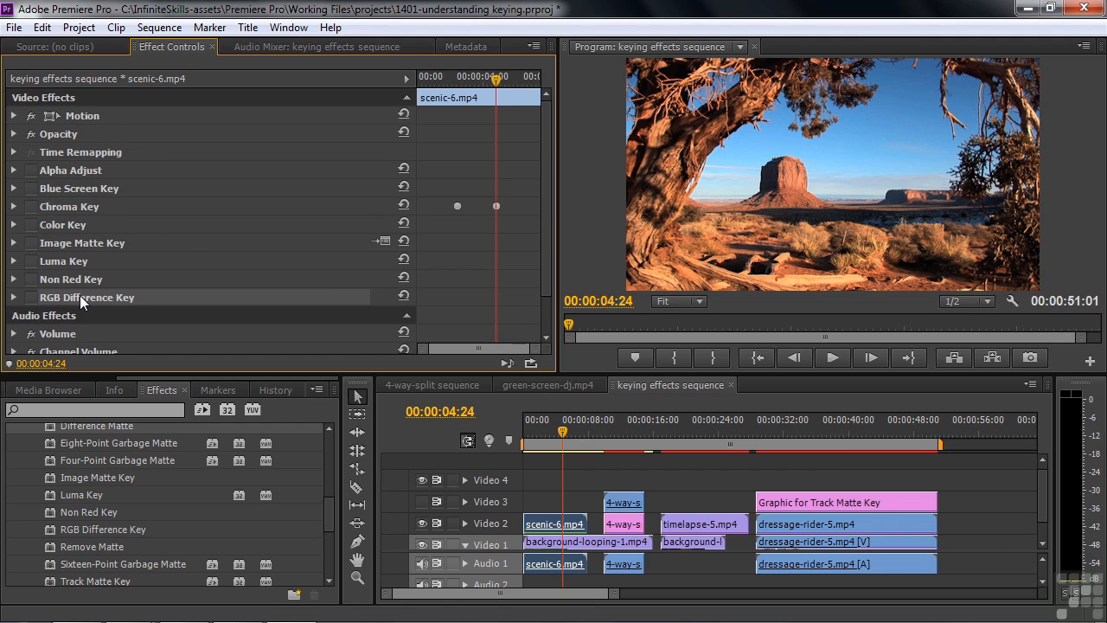
# Preview the RGB Difference Key on scenic-6.mp4 with the sampled sky blue and 61% similarity, and turn it off.
pyautogui.click(13, 298)
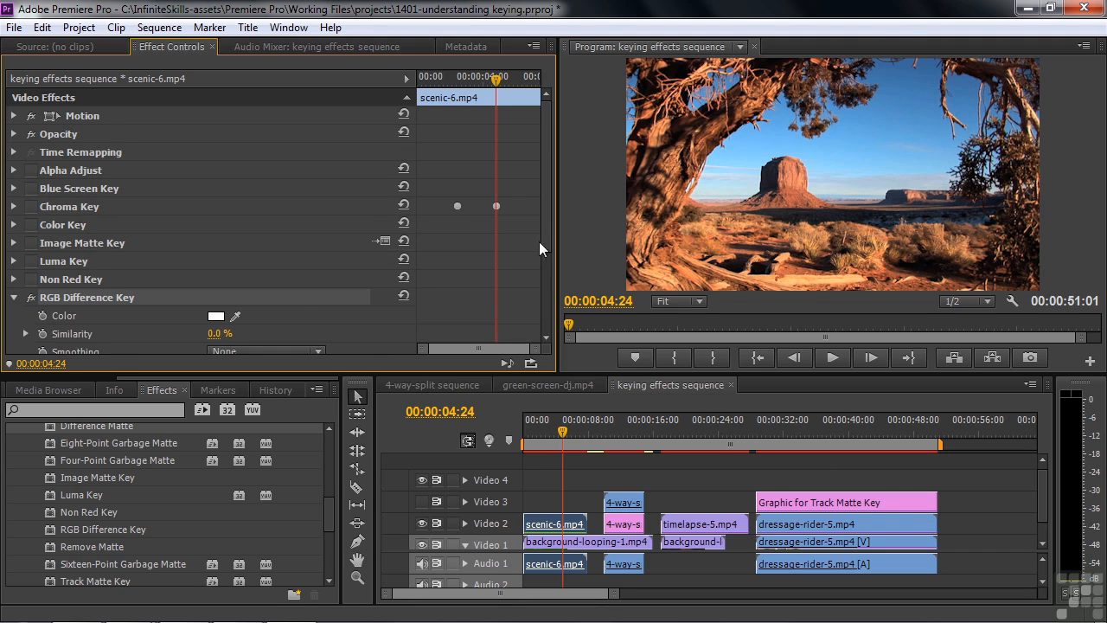
pyautogui.scroll(-3, 534, 240)
pyautogui.click(236, 221)
pyautogui.click(846, 160)
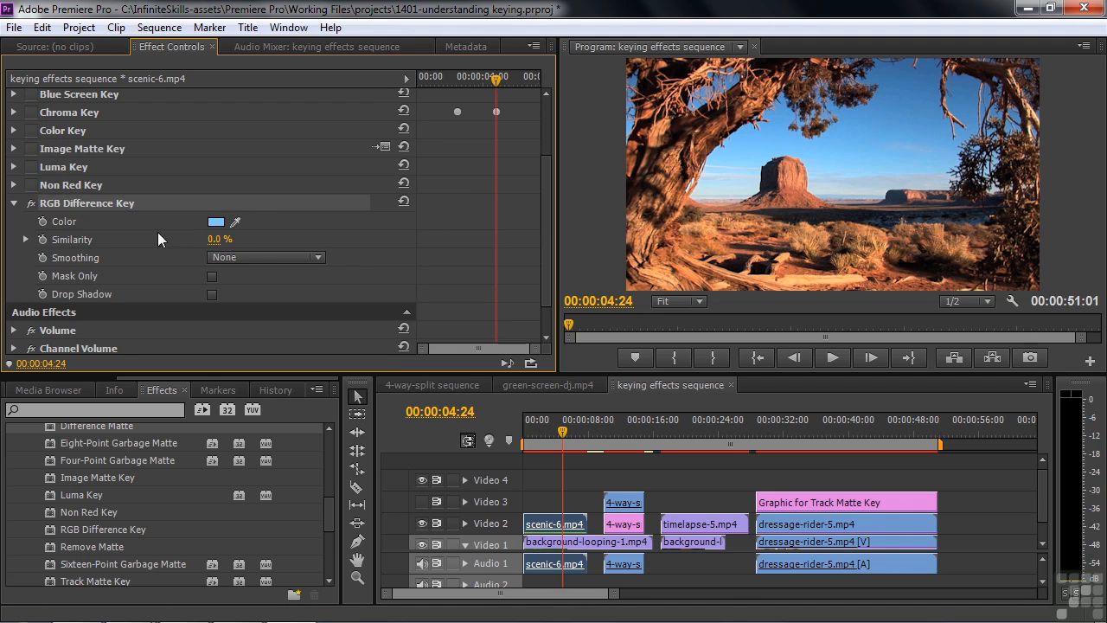
pyautogui.moveTo(214, 238); pyautogui.dragTo(265, 239)
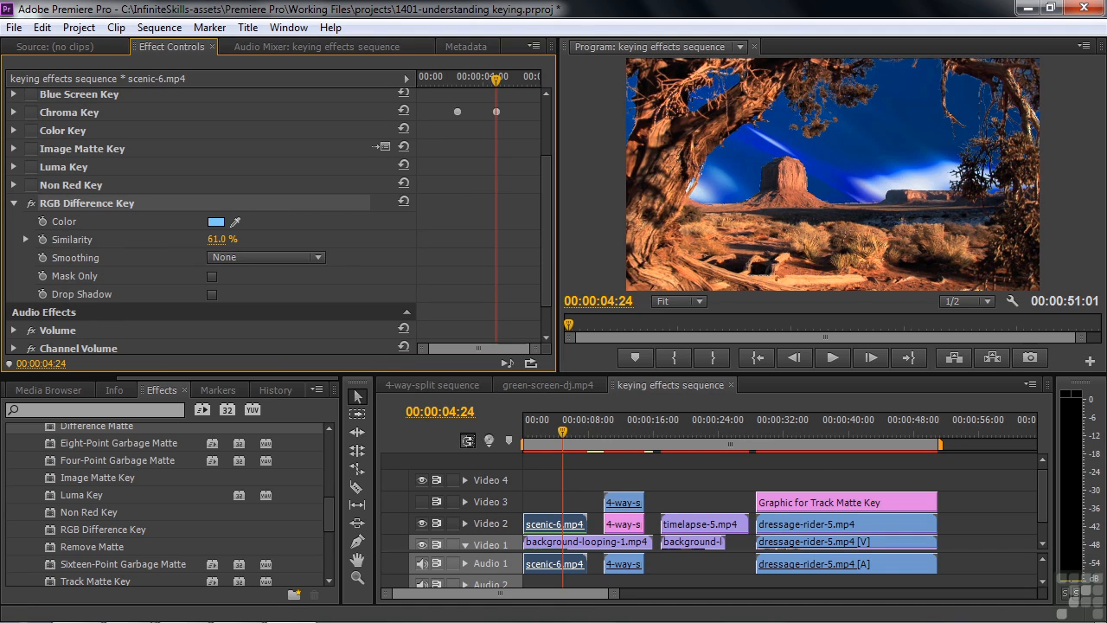
pyautogui.click(32, 203)
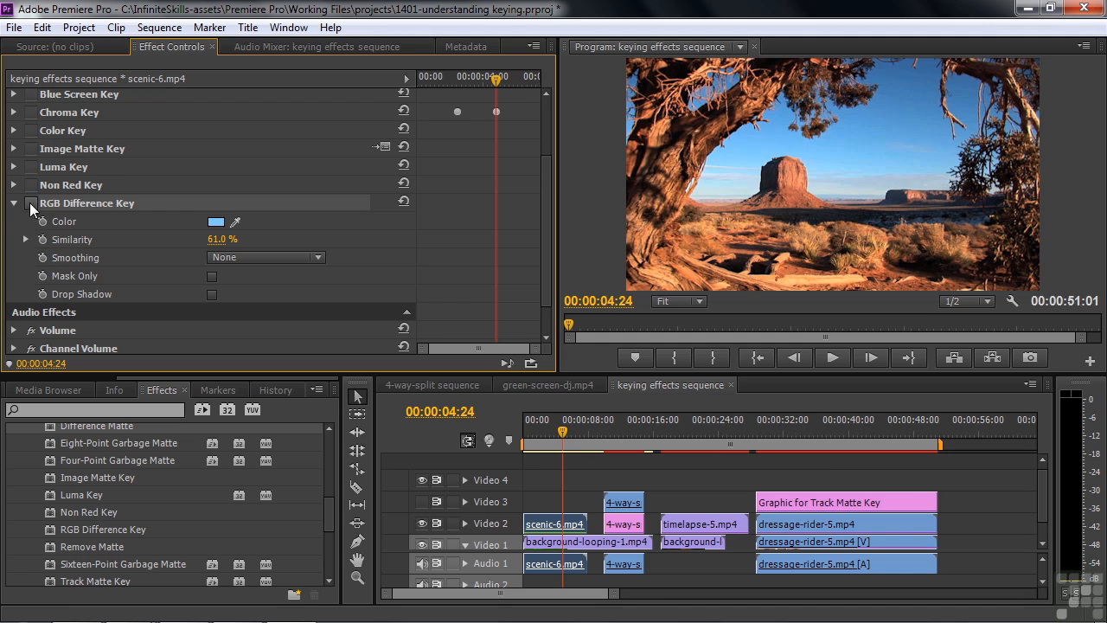
pyautogui.click(14, 203)
# Preview the Color Key on scenic-6.mp4 with the sampled sky blue, color tolerance 163 and edge feather 4.0, and turn it off.
pyautogui.click(31, 179)
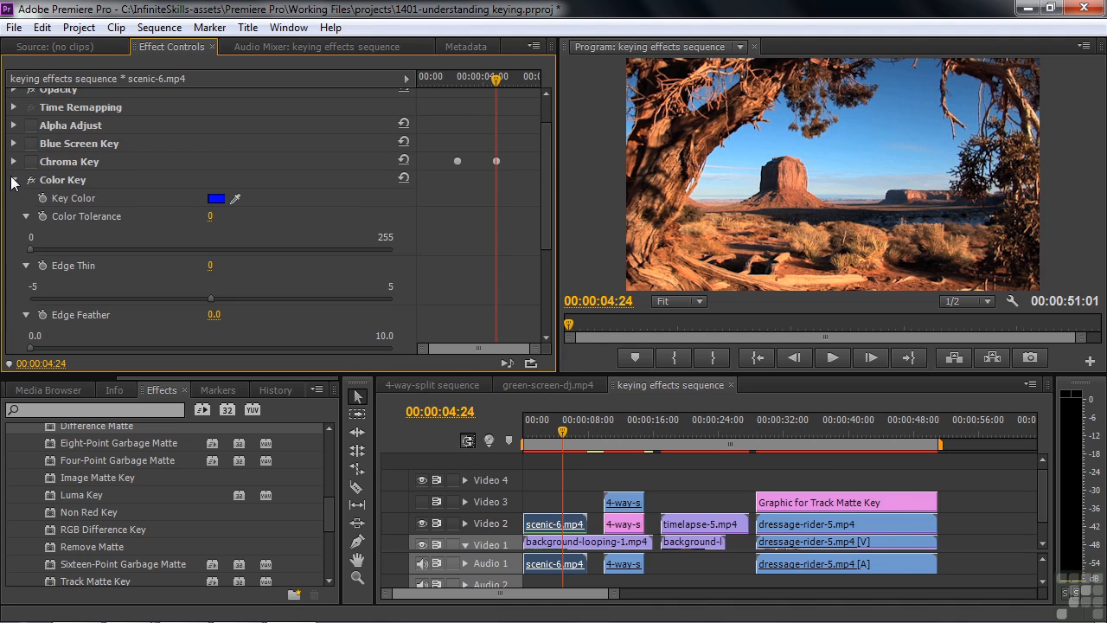
pyautogui.click(235, 198)
pyautogui.click(867, 161)
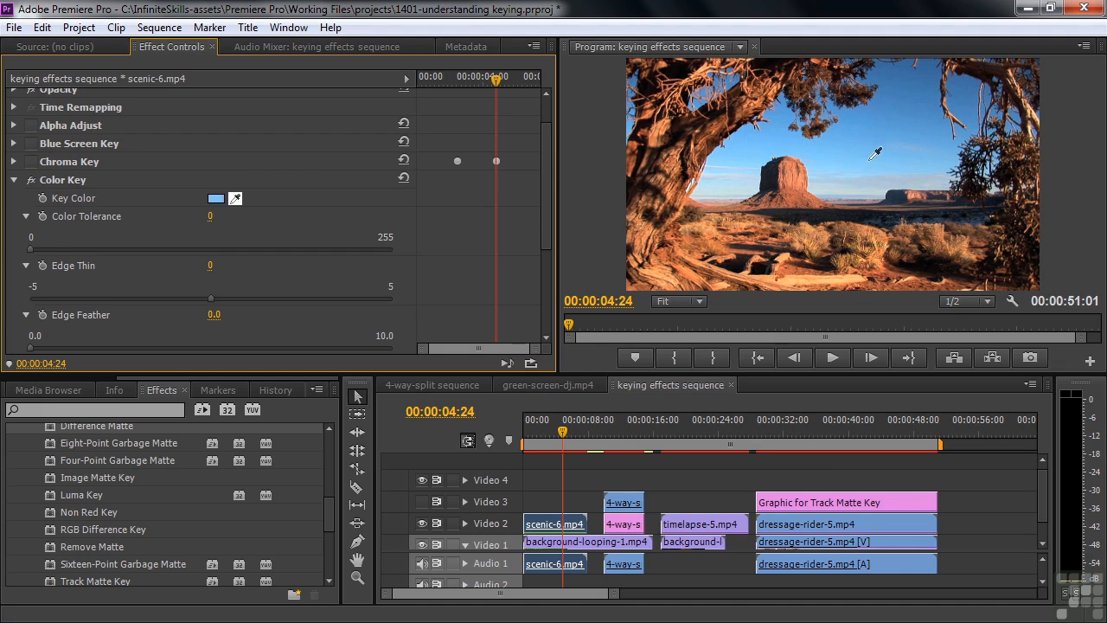
pyautogui.moveTo(32, 249); pyautogui.dragTo(260, 257)
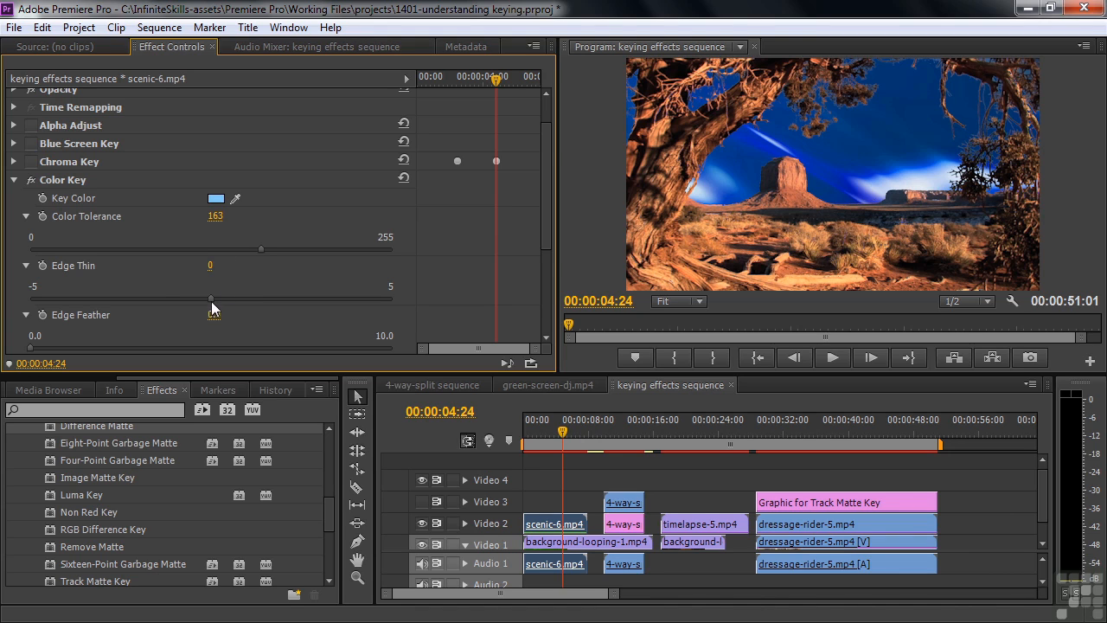
pyautogui.moveTo(210, 301)
pyautogui.mouseDown()
pyautogui.moveTo(188, 309)
pyautogui.moveTo(240, 315)
pyautogui.moveTo(219, 316)
pyautogui.moveTo(249, 330)
pyautogui.moveTo(152, 313)
pyautogui.moveTo(216, 321)
pyautogui.mouseUp()
pyautogui.moveTo(544, 239); pyautogui.dragTo(553, 292)
pyautogui.moveTo(39, 220); pyautogui.dragTo(174, 228)
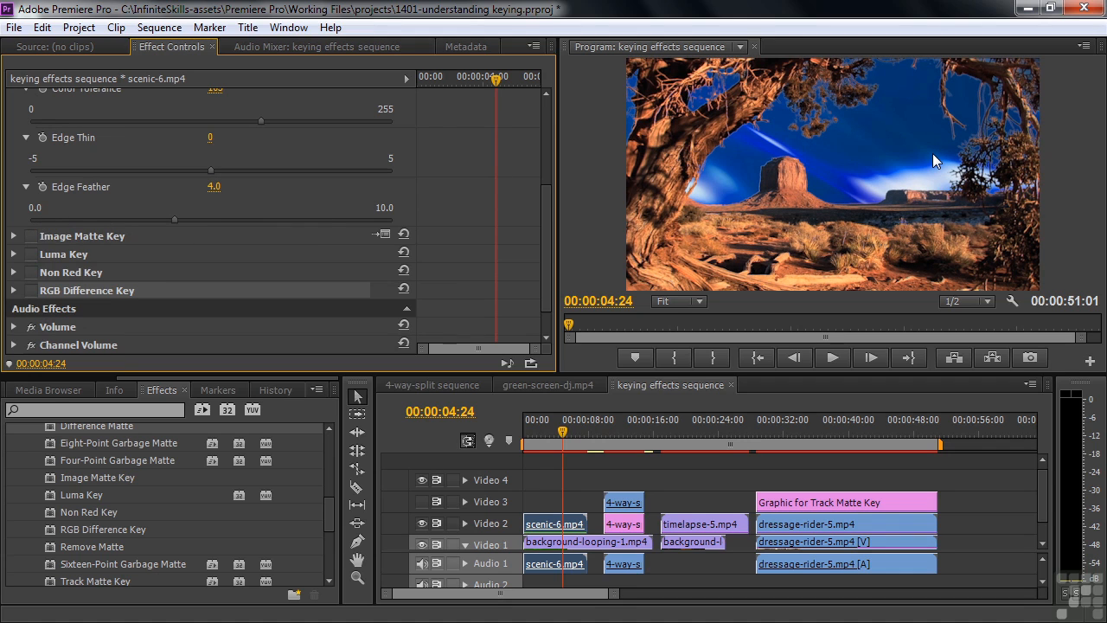
pyautogui.scroll(3, 74, 186)
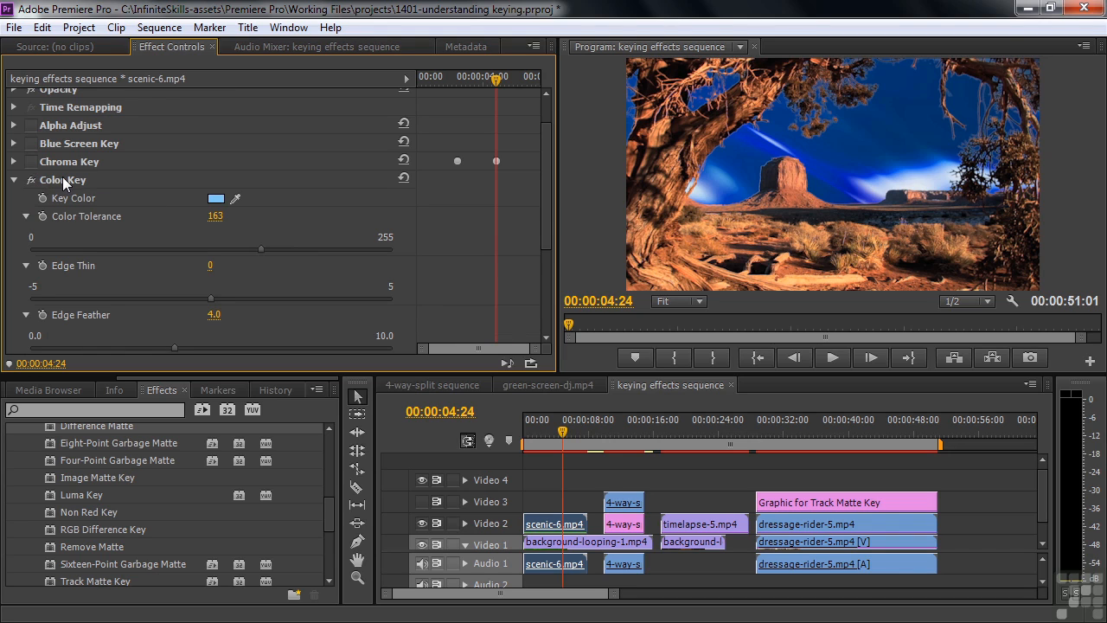
pyautogui.click(30, 180)
pyautogui.click(14, 179)
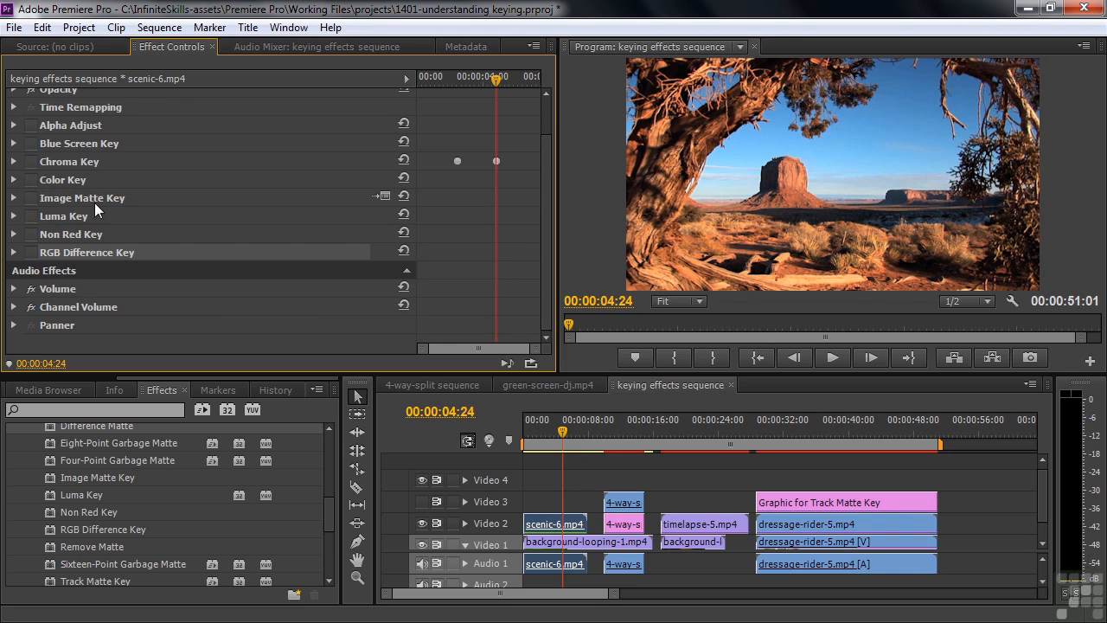
# Turn on the Image Matte Key on scenic-6.mp4 and load fieldstone-farm-sign.gif from the Working Files other assets folder as its matte.
pyautogui.click(13, 198)
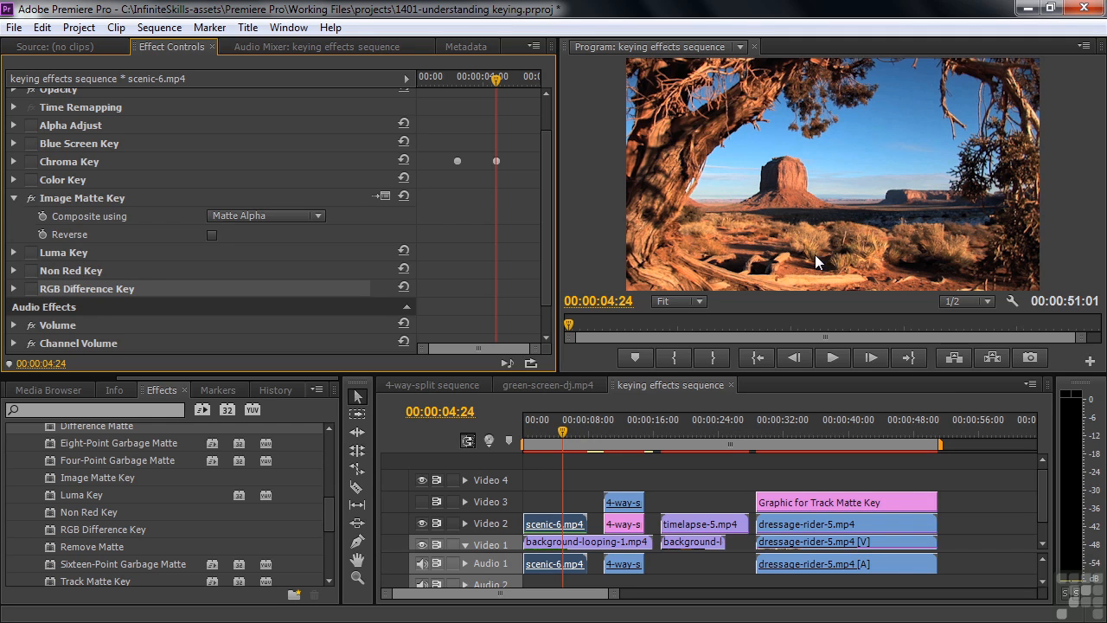
pyautogui.click(386, 199)
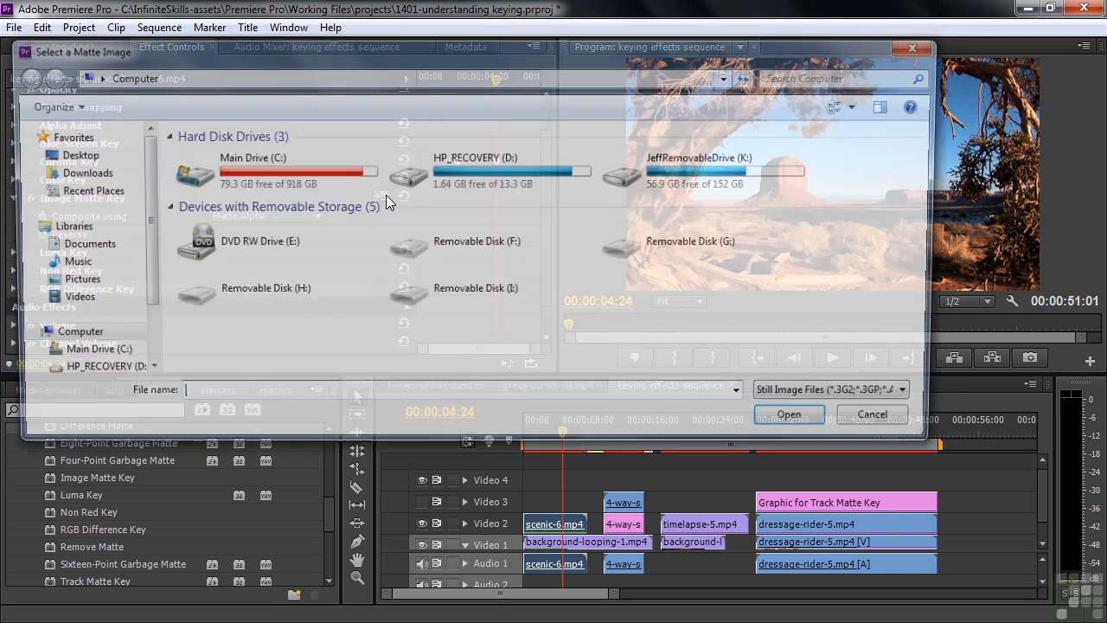
pyautogui.doubleClick(324, 188)
pyautogui.doubleClick(250, 163)
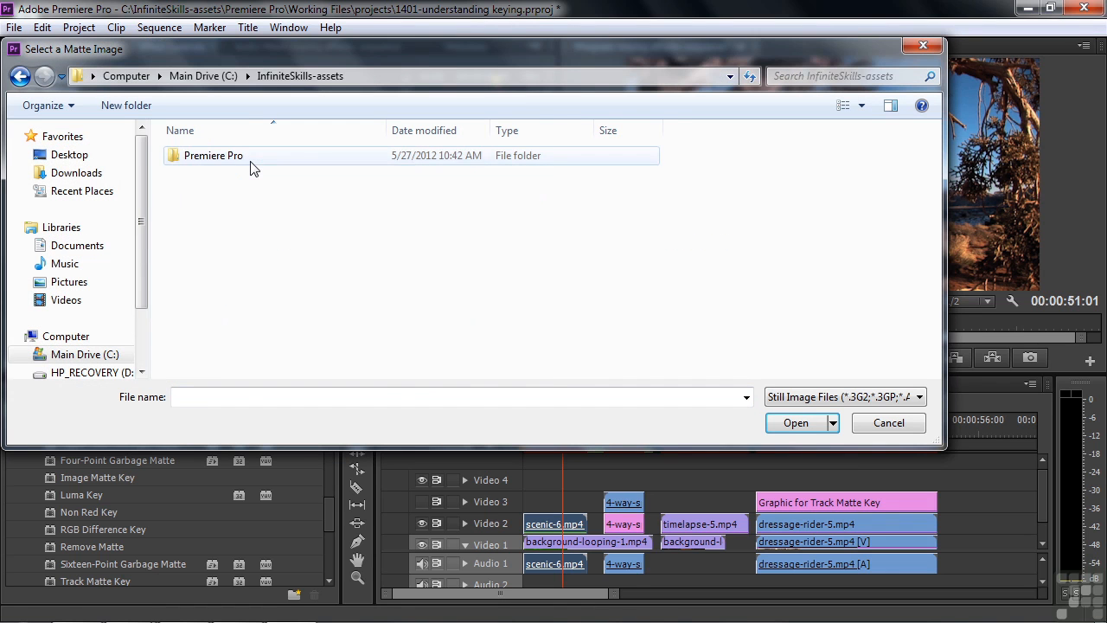
pyautogui.doubleClick(206, 158)
pyautogui.doubleClick(208, 285)
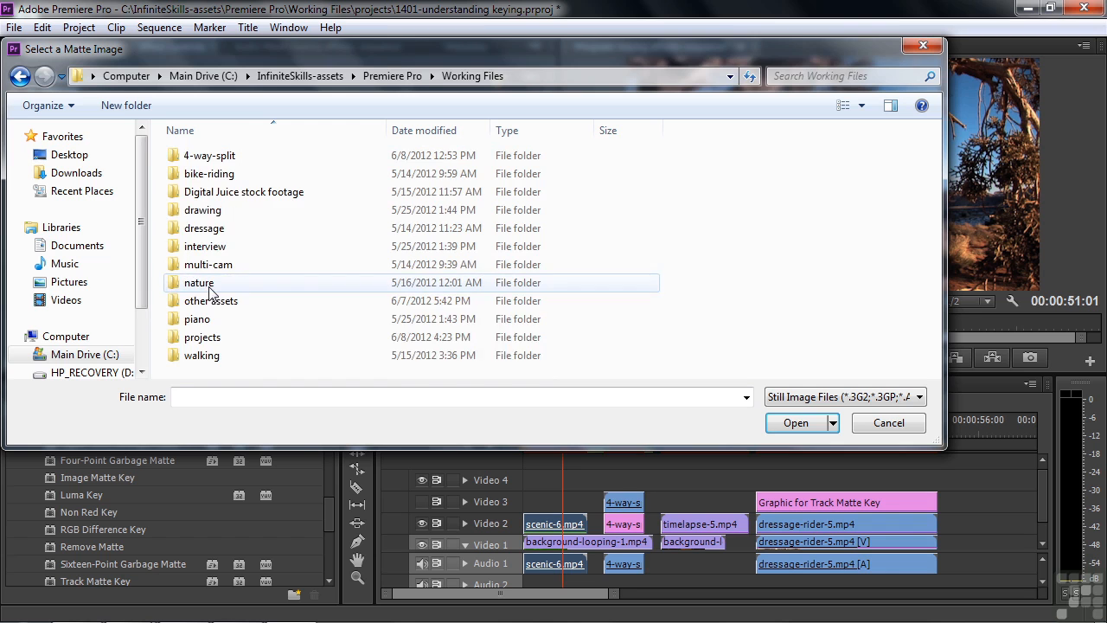
pyautogui.doubleClick(216, 302)
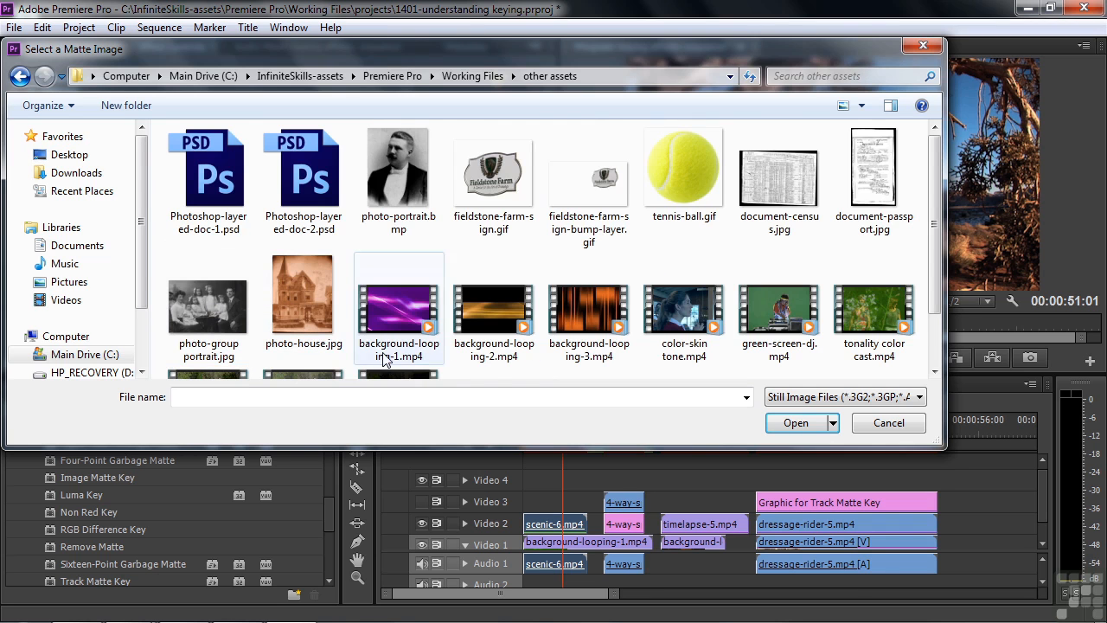
pyautogui.doubleClick(507, 175)
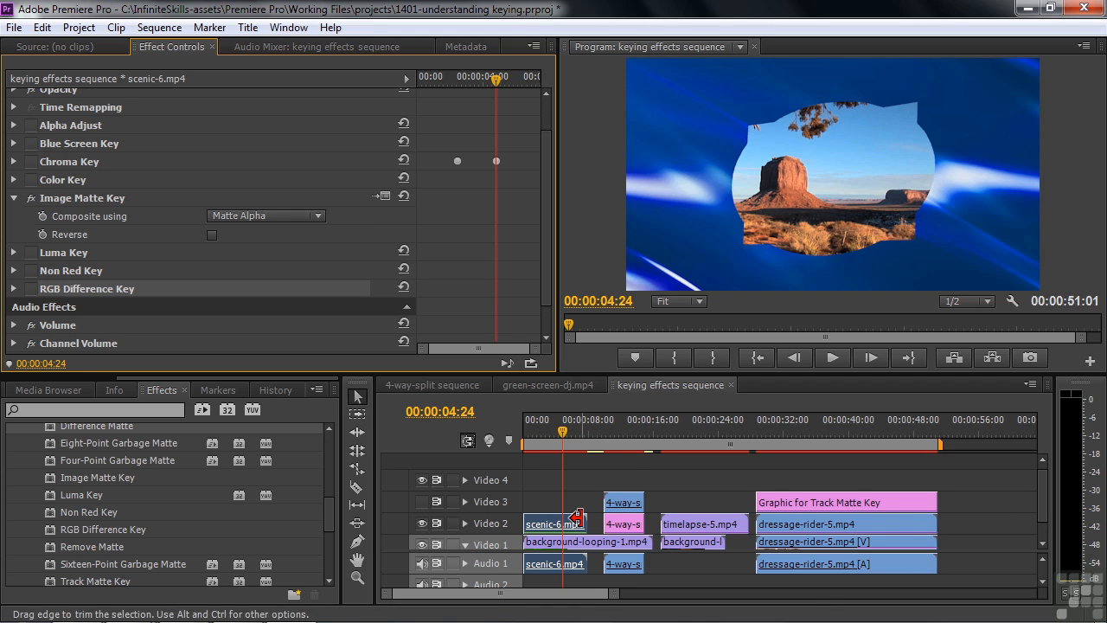
# Preview the image matte reversed, composite it using Matte Luma, compare it without the reversal, and turn off the Image Matte Key.
pyautogui.click(212, 234)
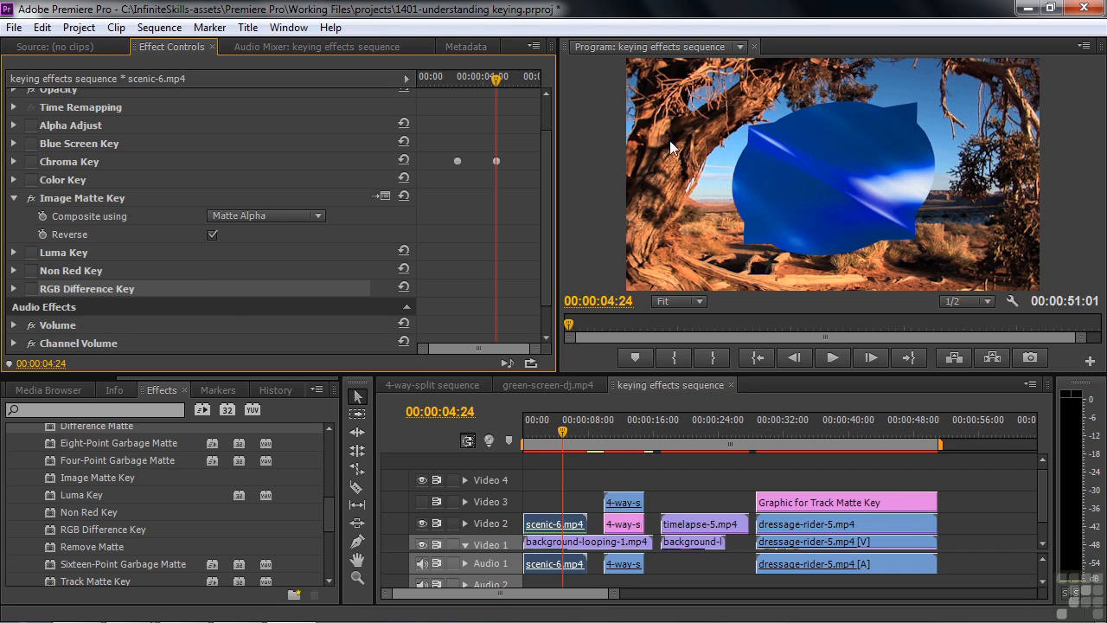
pyautogui.click(318, 217)
pyautogui.click(311, 254)
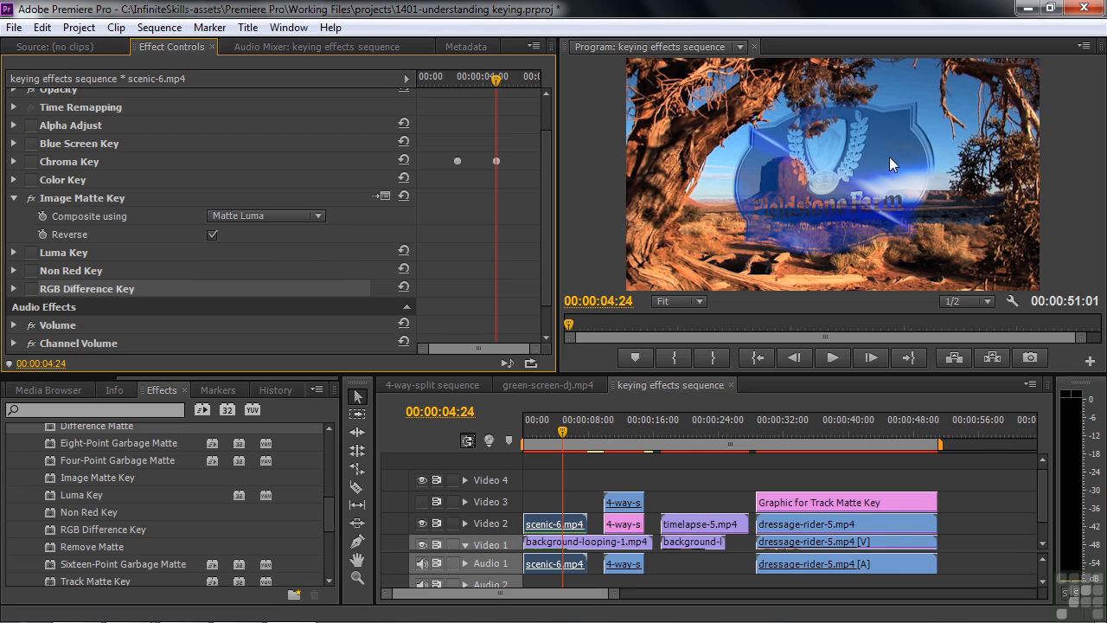
pyautogui.click(212, 234)
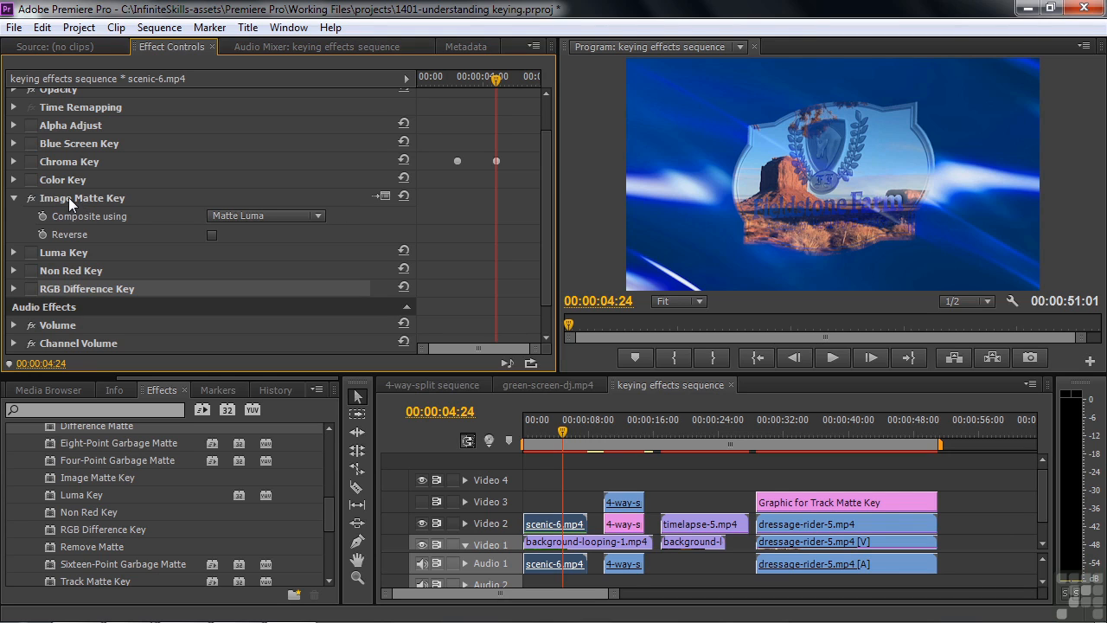
pyautogui.click(30, 198)
pyautogui.click(14, 198)
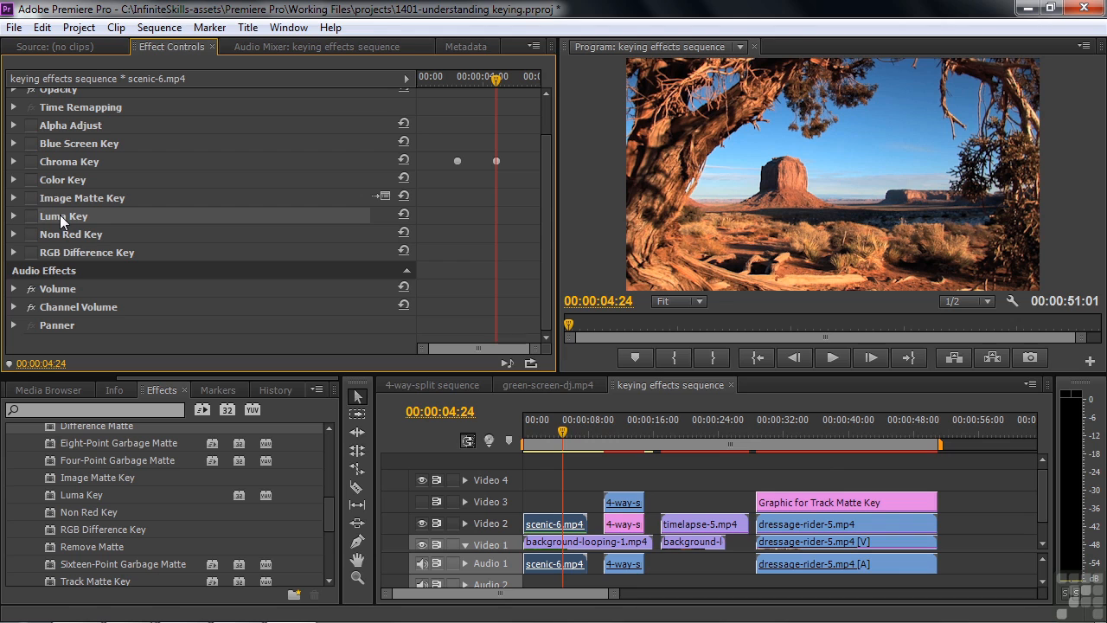
# Turn on the Luma Key on scenic-6.mp4 and lower its threshold to 94.0%.
pyautogui.click(30, 215)
pyautogui.click(14, 215)
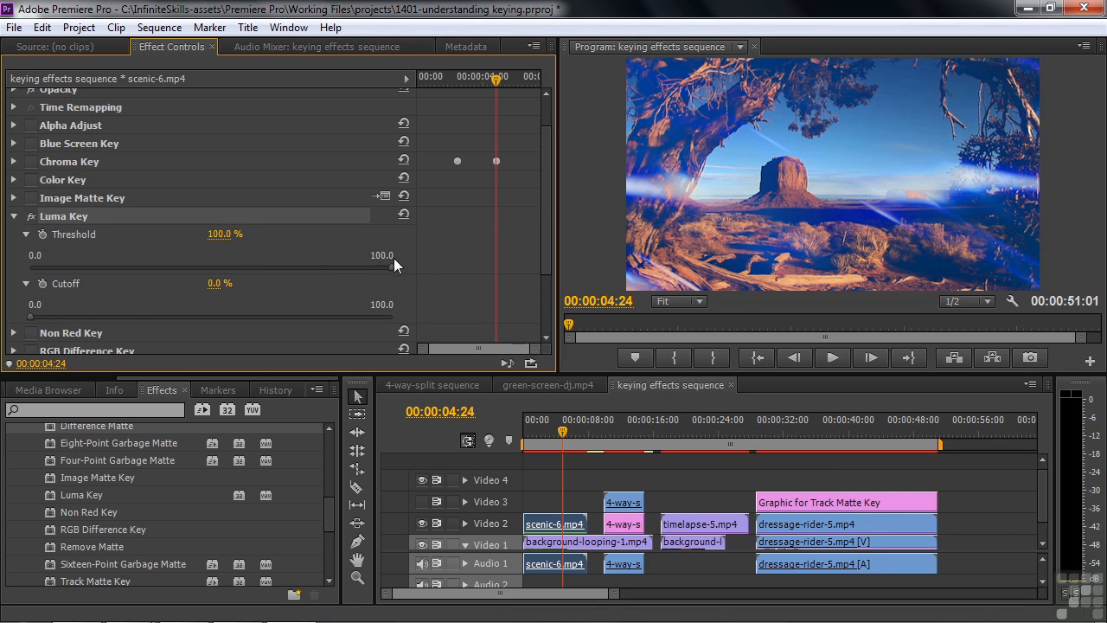
pyautogui.moveTo(392, 267); pyautogui.dragTo(369, 274)
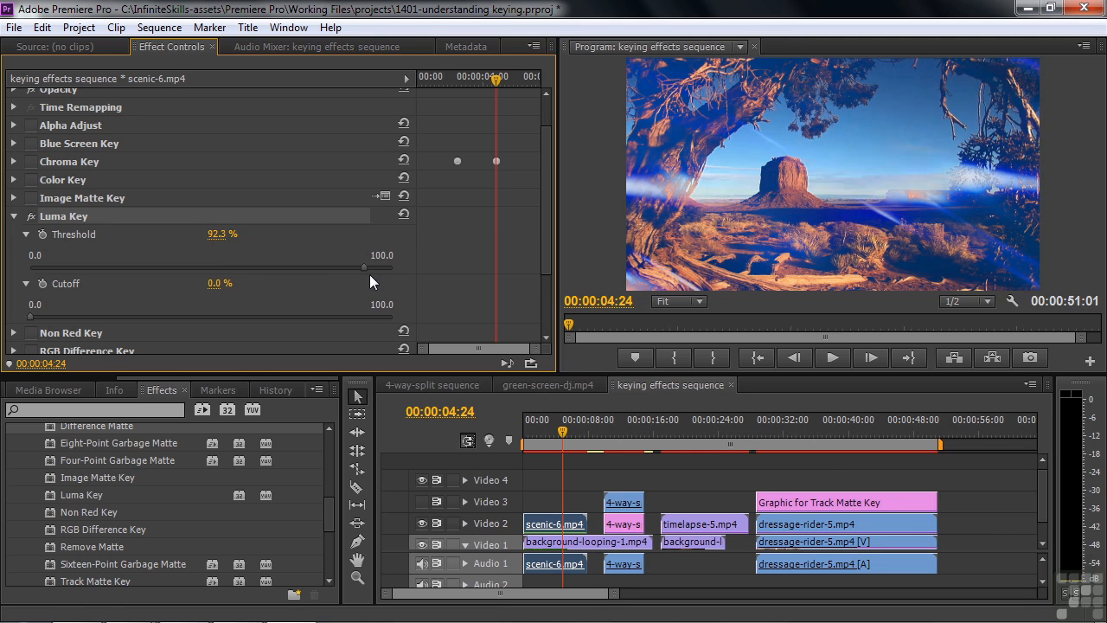
# Compare timelapse-5.mp4 at 00:00:21:24 with and without the Video 1 background, and set its Luma Key cutoff to 0.0%.
pyautogui.click(701, 427)
pyautogui.click(716, 525)
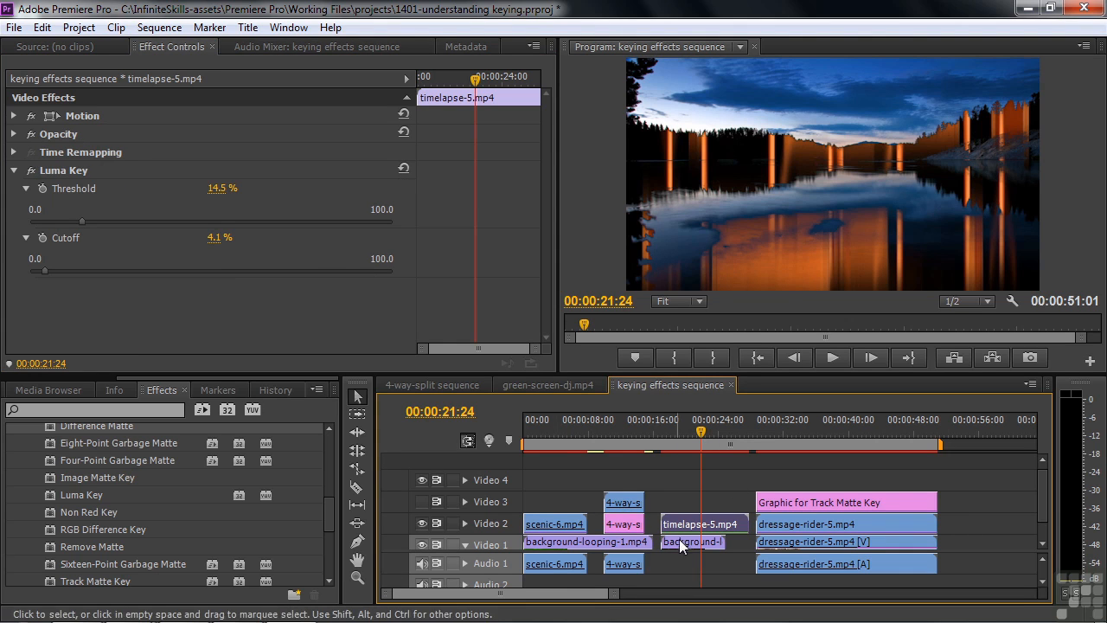
pyautogui.click(421, 544)
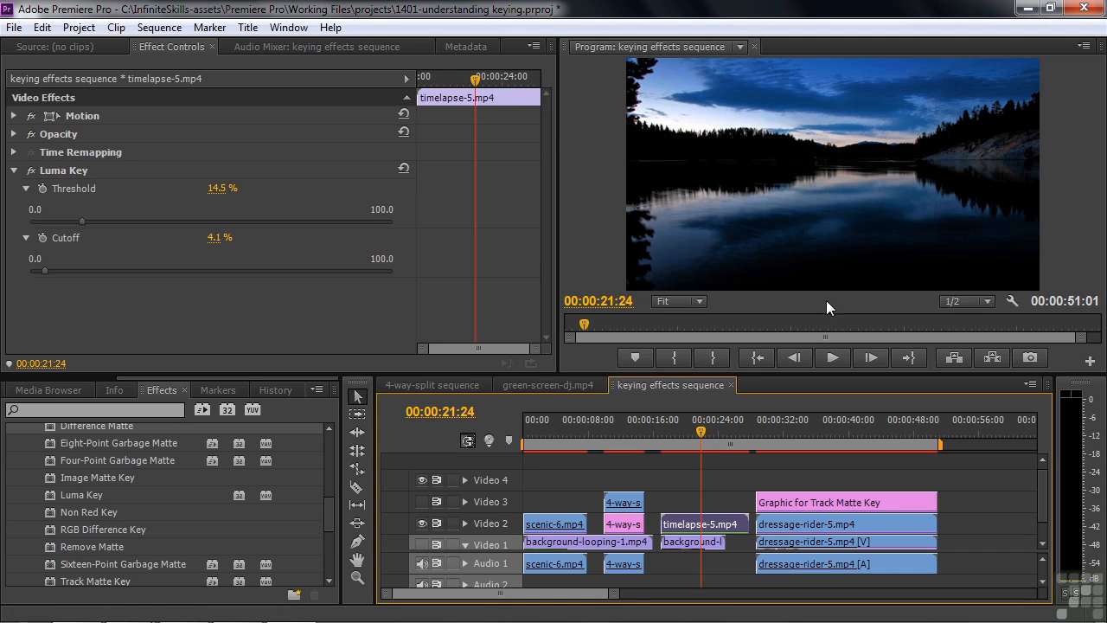
pyautogui.click(421, 544)
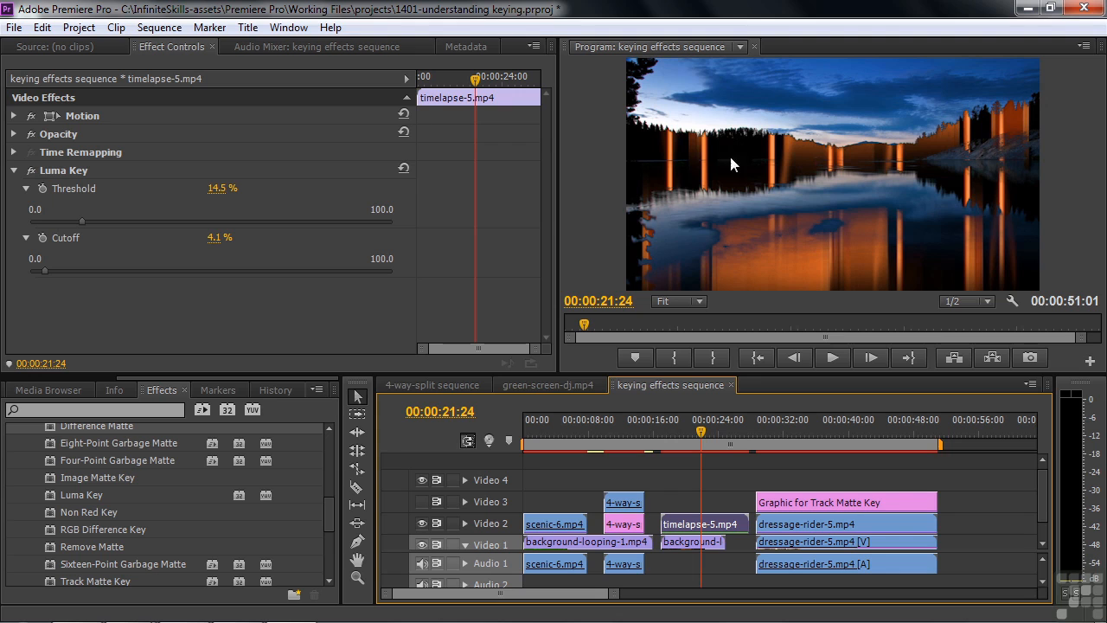
pyautogui.moveTo(46, 270)
pyautogui.mouseDown()
pyautogui.moveTo(392, 271)
pyautogui.moveTo(29, 267)
pyautogui.mouseUp()
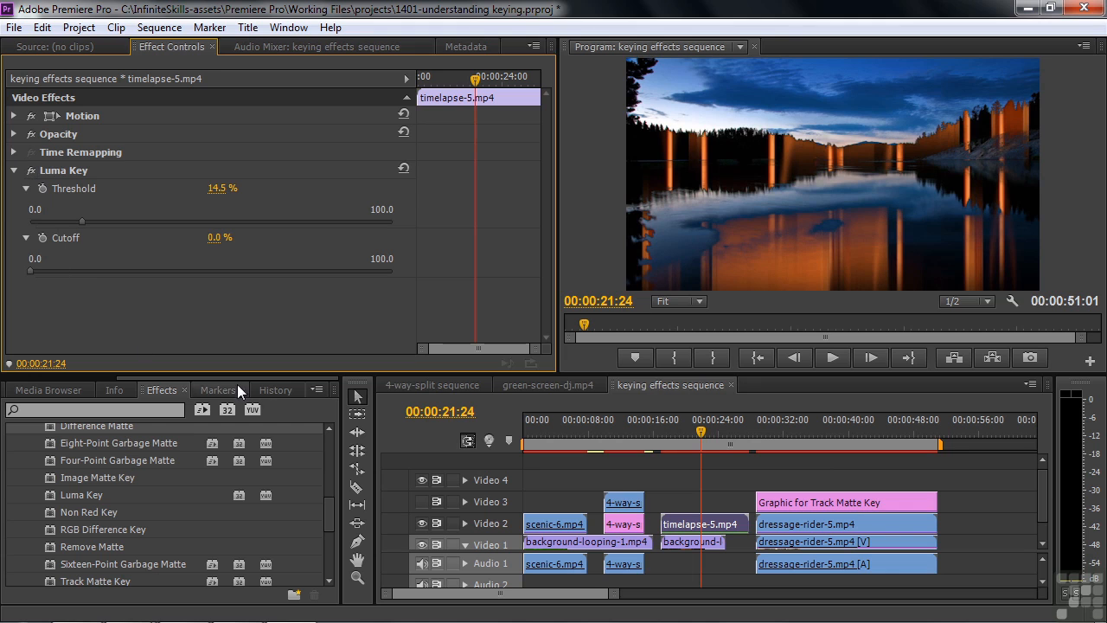
# Return to scenic-6.mp4 at 00:00:02:07 and turn off its Luma Key.
pyautogui.click(576, 439)
pyautogui.moveTo(575, 437); pyautogui.dragTo(541, 441)
pyautogui.click(556, 524)
pyautogui.click(31, 260)
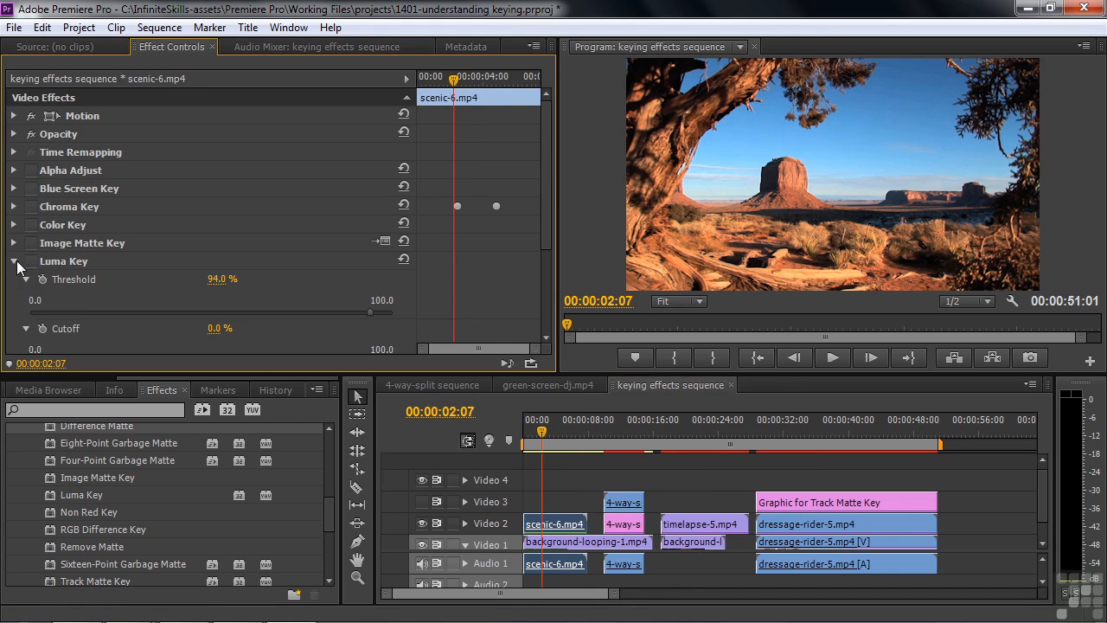
pyautogui.click(15, 260)
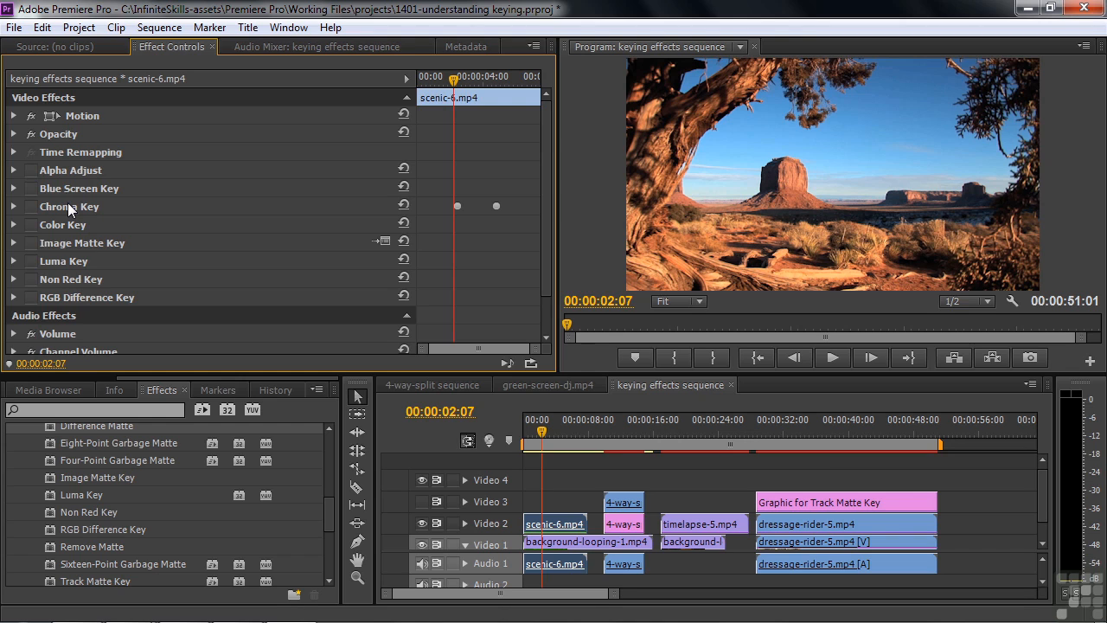
# Preview the Non Red Key on scenic-6.mp4 with a 17.7% threshold and 9.6% cutoff, and turn it off.
pyautogui.click(30, 279)
pyautogui.click(13, 278)
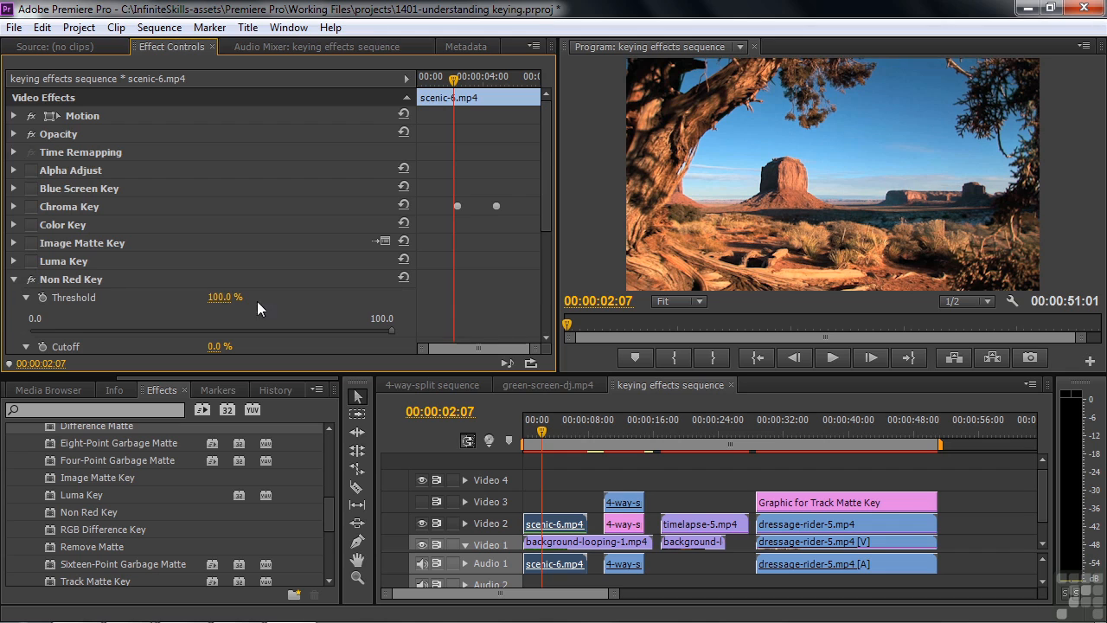
pyautogui.scroll(-5, 543, 226)
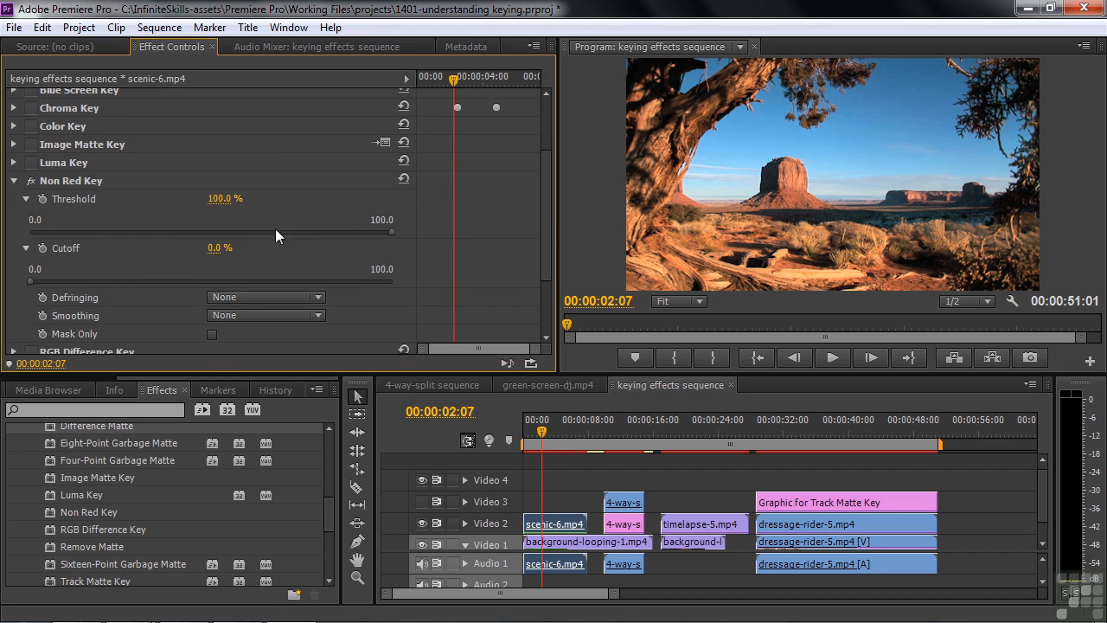
pyautogui.moveTo(392, 228); pyautogui.dragTo(268, 231)
pyautogui.moveTo(32, 283); pyautogui.dragTo(153, 282)
pyautogui.moveTo(262, 231); pyautogui.dragTo(182, 234)
pyautogui.moveTo(154, 281); pyautogui.dragTo(65, 281)
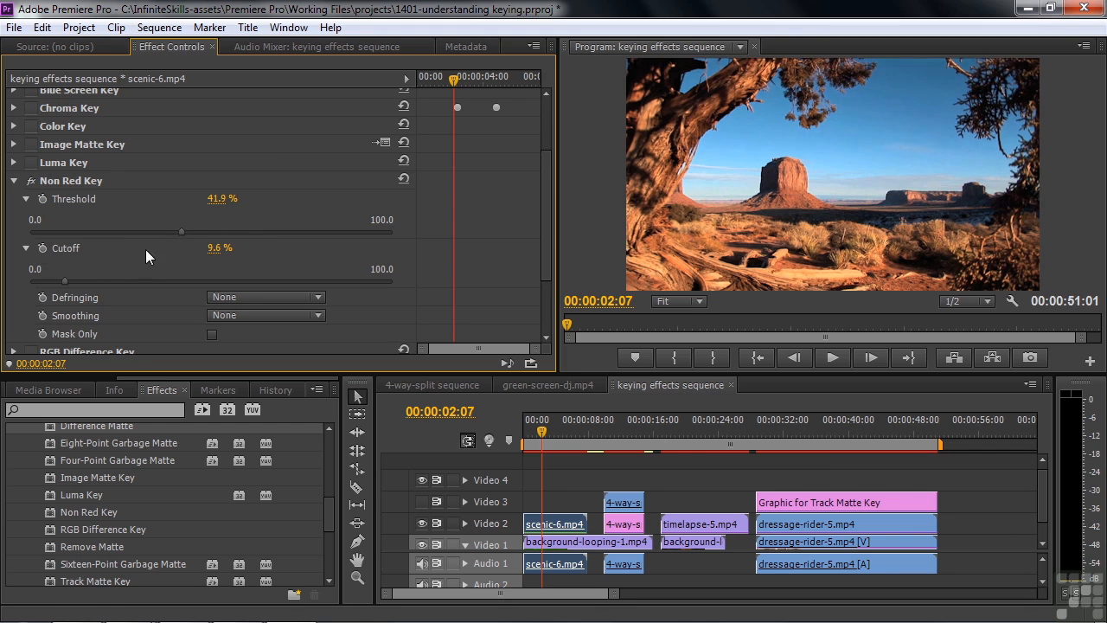
pyautogui.moveTo(181, 228); pyautogui.dragTo(113, 232)
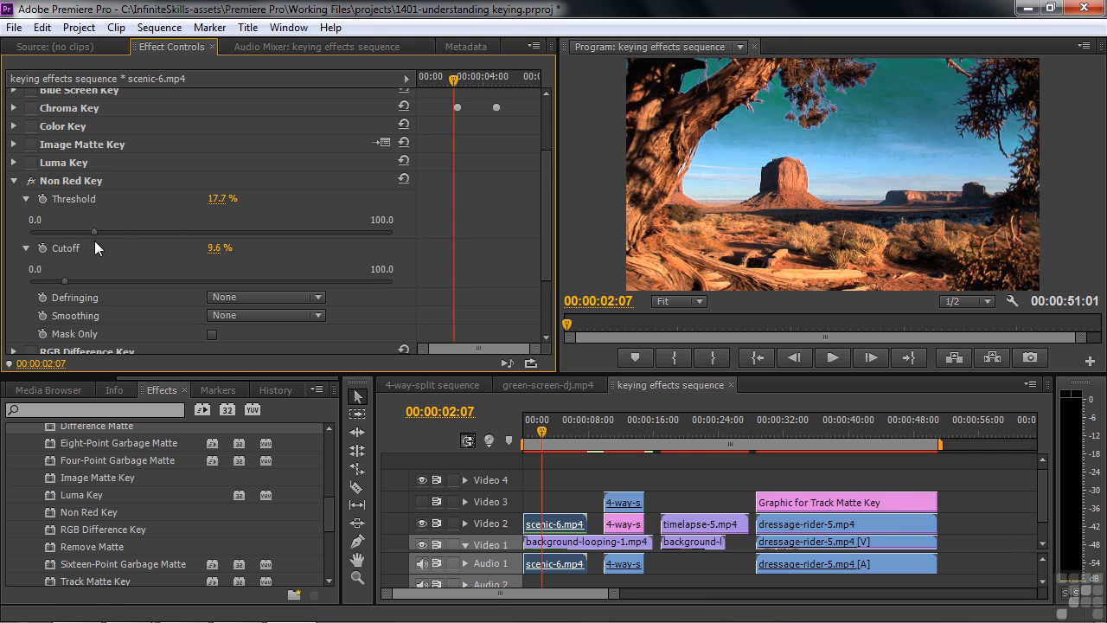
pyautogui.click(14, 180)
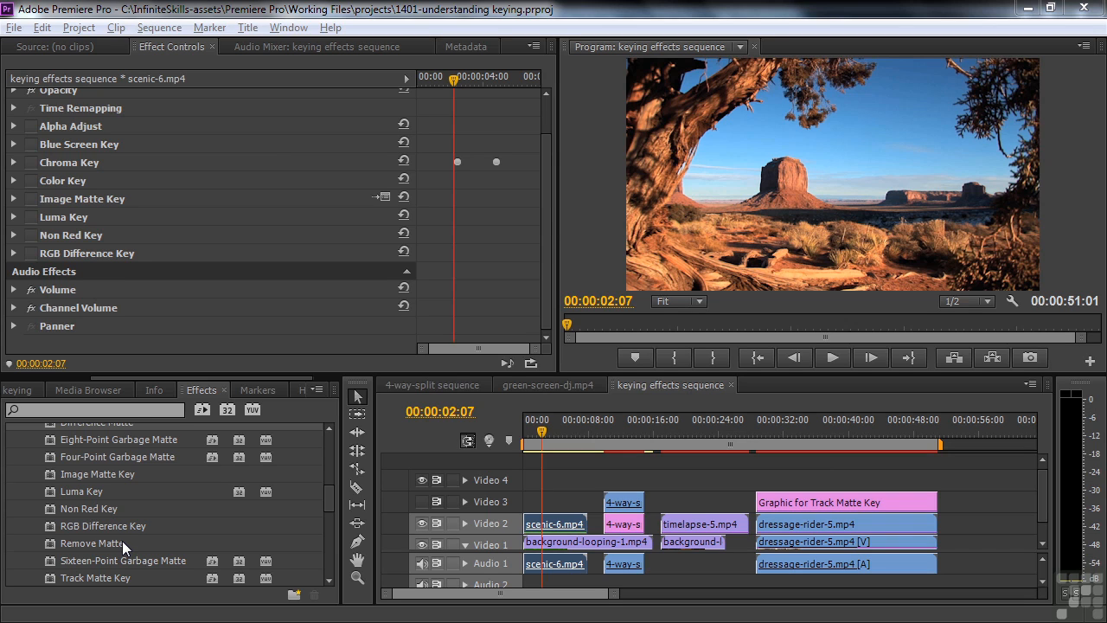
# Turn off the Difference Matte on 4-way-split-difference matte.tif on Video 2 at 00:00:11:11.
pyautogui.moveTo(122, 540); pyautogui.dragTo(70, 136)
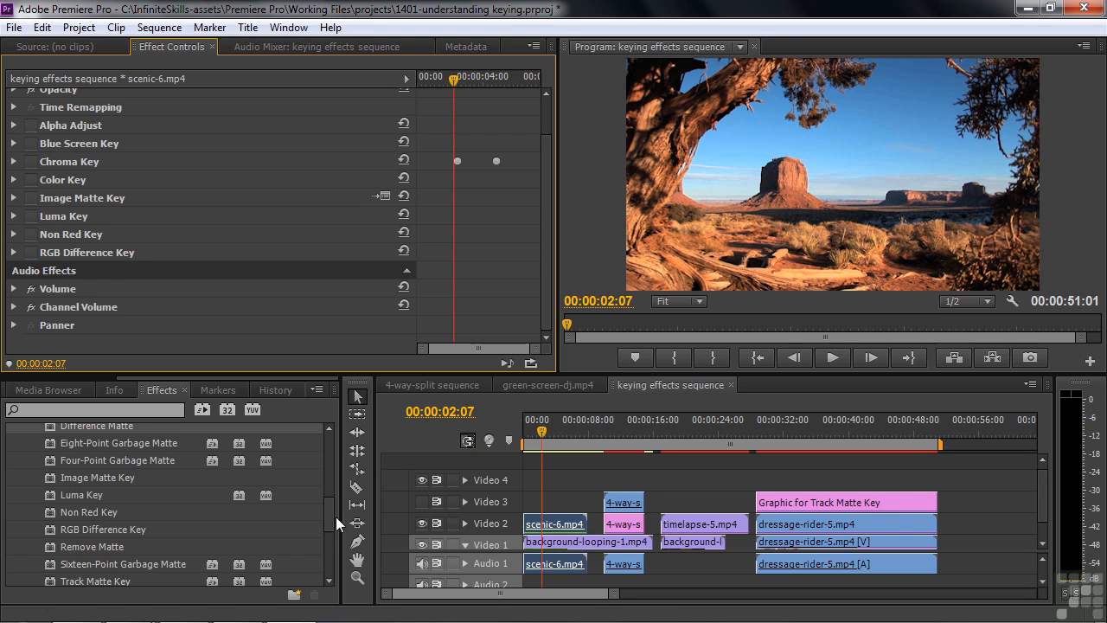
pyautogui.scroll(2, 328, 511)
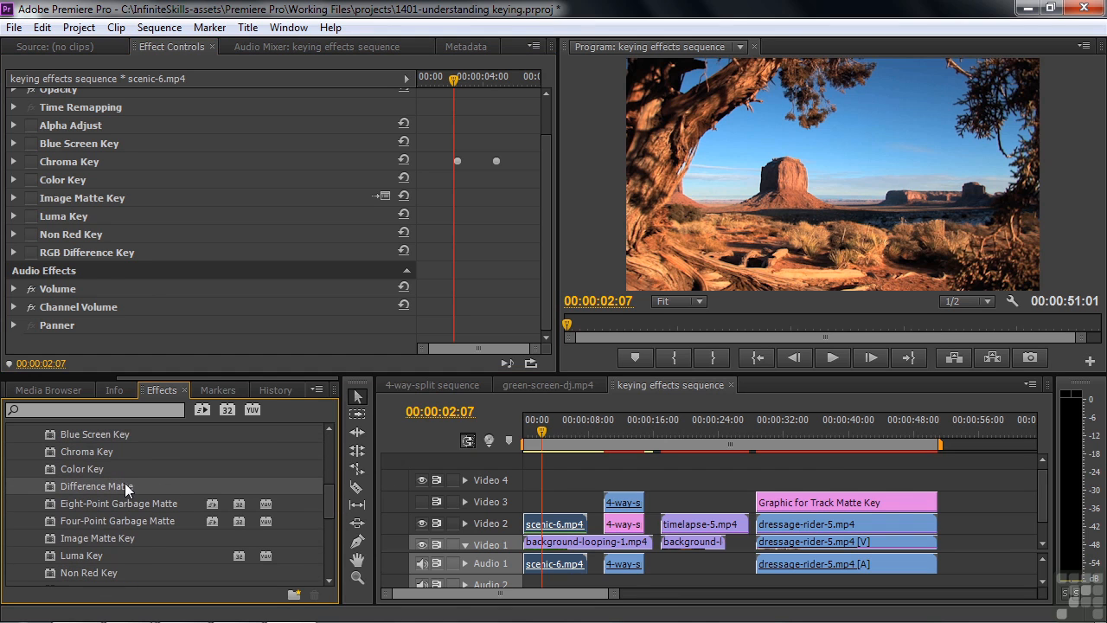
pyautogui.moveTo(542, 432); pyautogui.dragTo(617, 450)
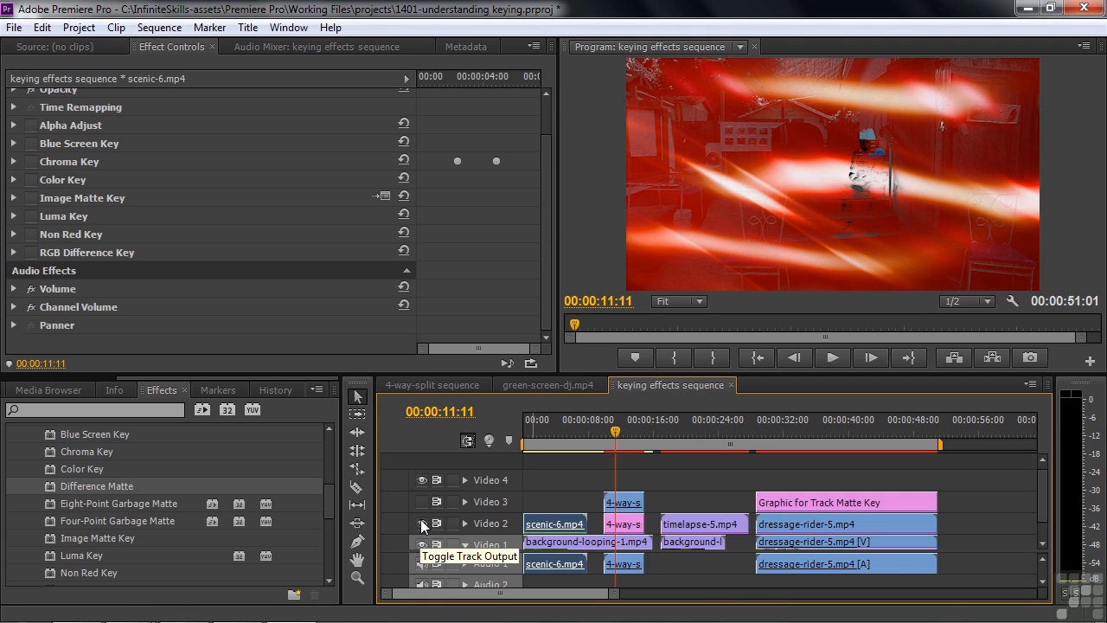
pyautogui.click(621, 528)
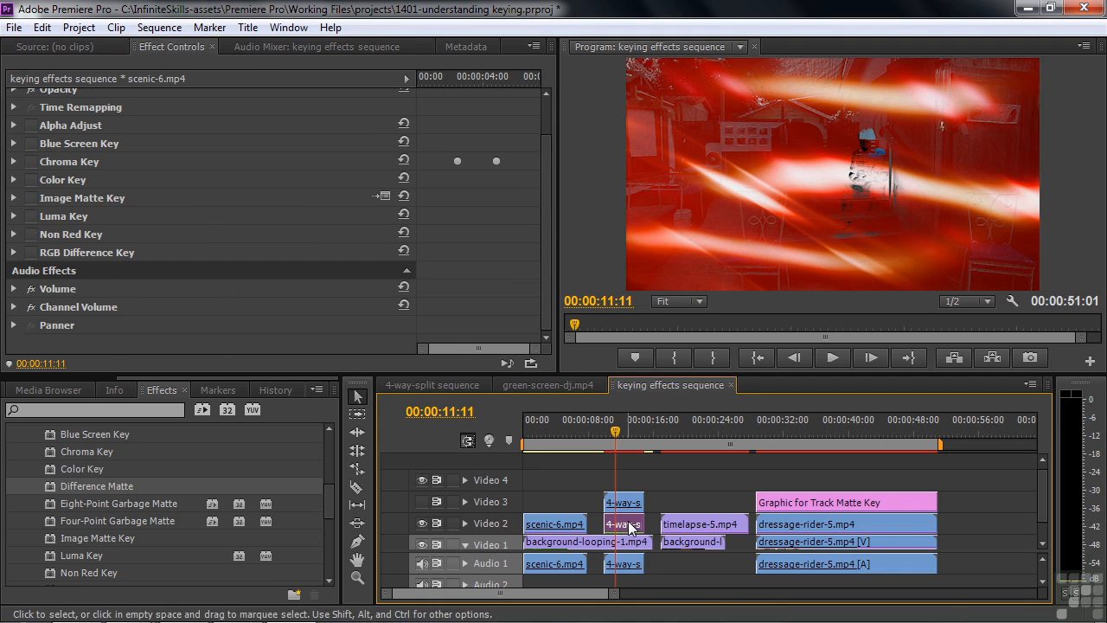
pyautogui.click(31, 170)
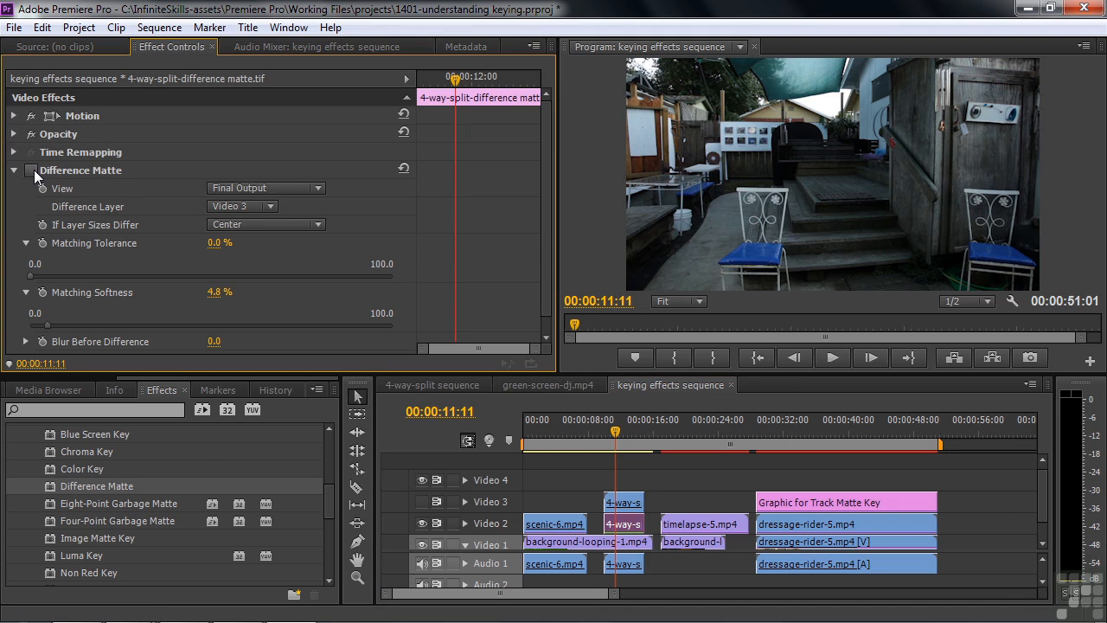
# Preview 4-way-split-2.mp4 on Video 3 at 99.0% opacity, and set its opacity to 0.0%.
pyautogui.click(634, 503)
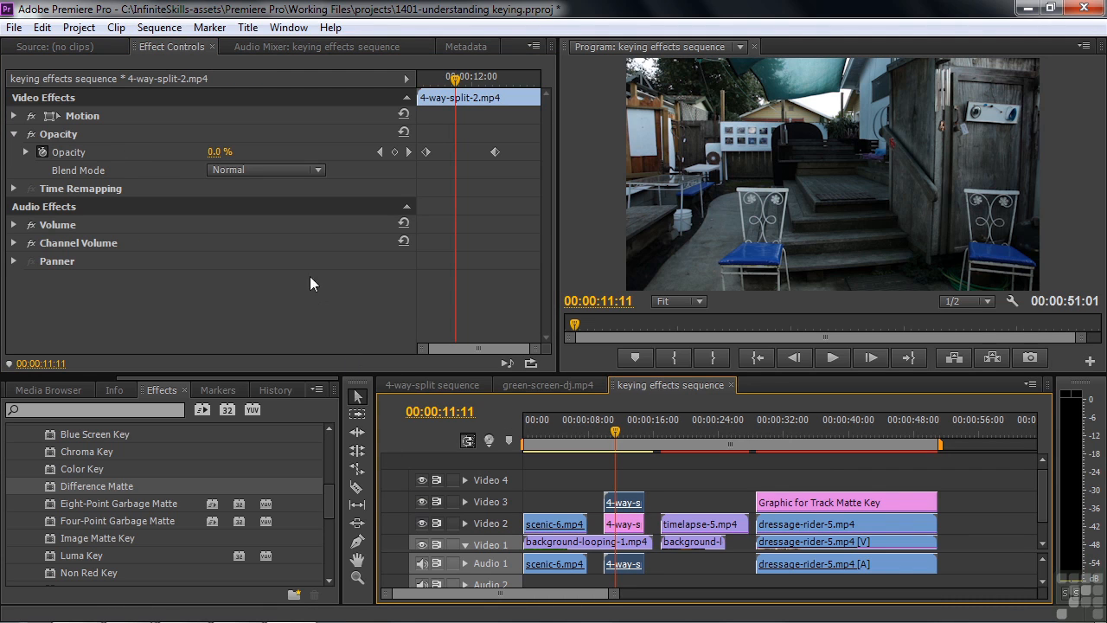
pyautogui.moveTo(212, 152); pyautogui.dragTo(300, 151)
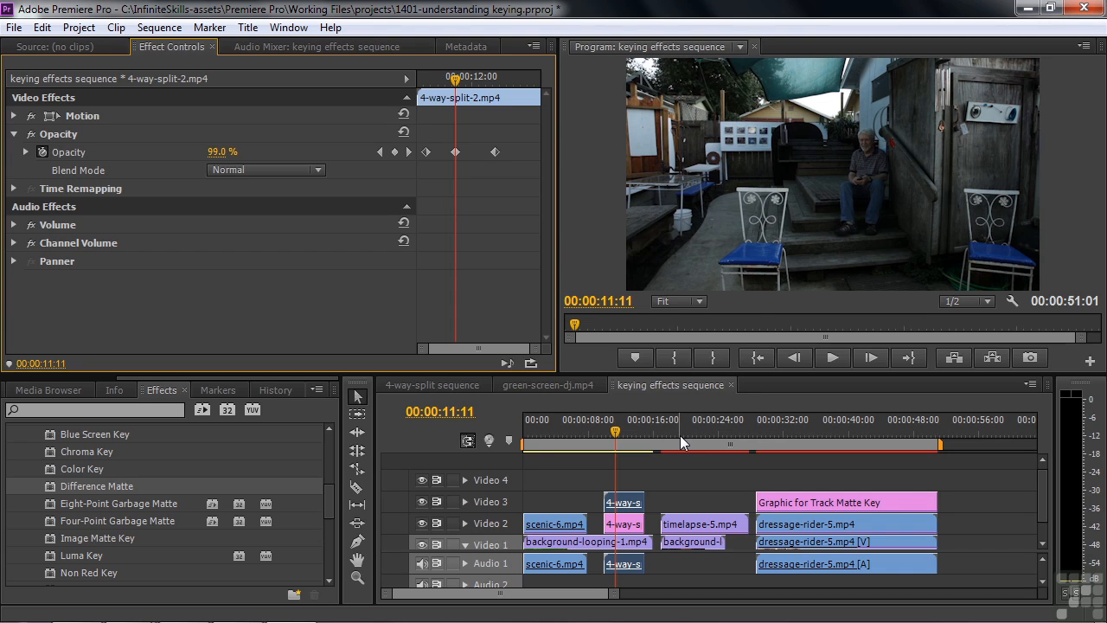
pyautogui.click(614, 528)
pyautogui.click(223, 151)
pyautogui.write('0')
pyautogui.press('Return')
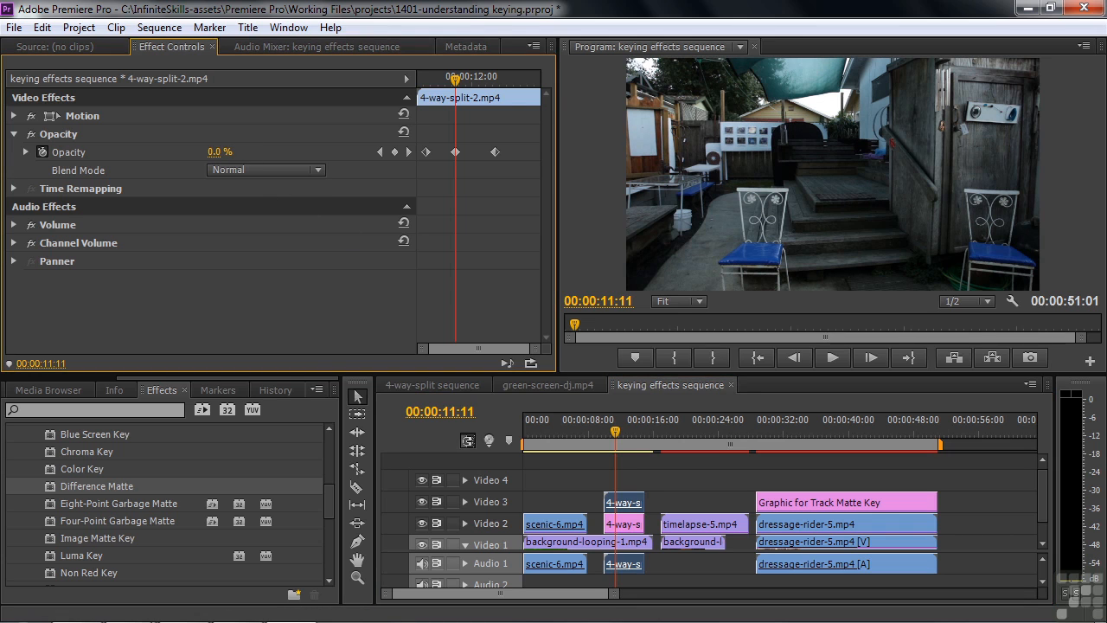
# Turn on the Difference Matte on 4-way-split-difference matte.tif and set its matching softness to 2.6%.
pyautogui.click(636, 526)
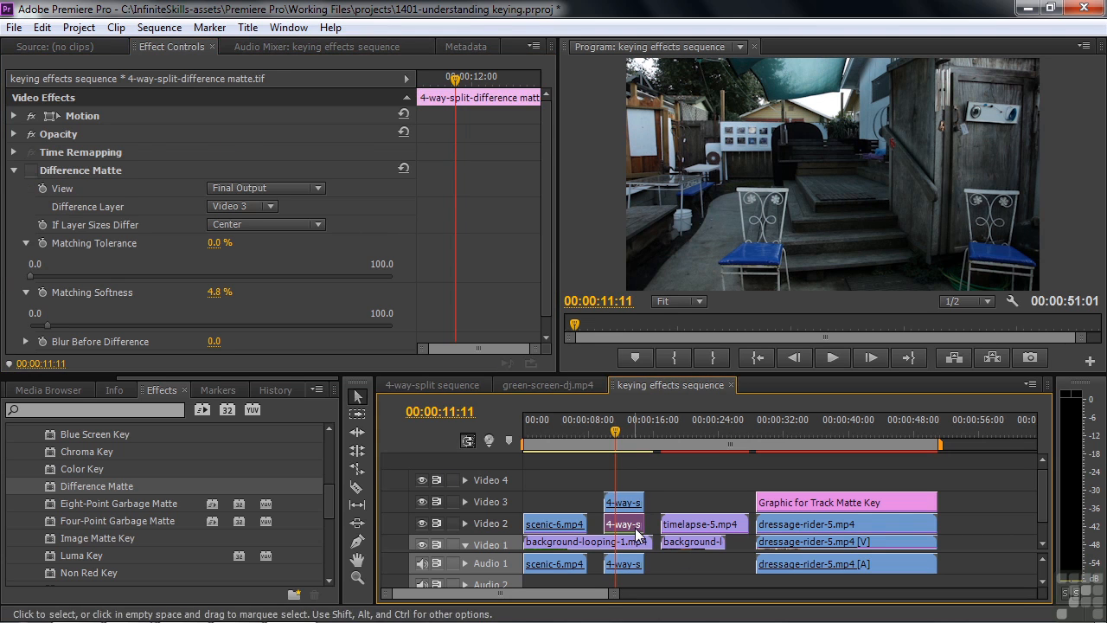
pyautogui.click(31, 170)
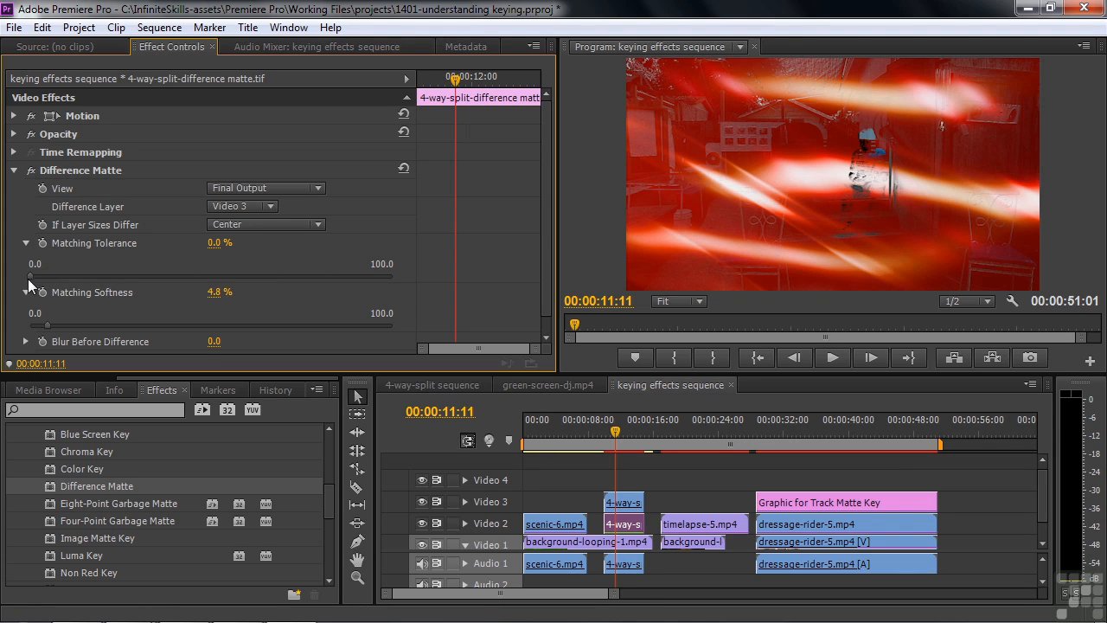
pyautogui.moveTo(46, 324)
pyautogui.mouseDown()
pyautogui.moveTo(31, 326)
pyautogui.moveTo(41, 337)
pyautogui.mouseUp()
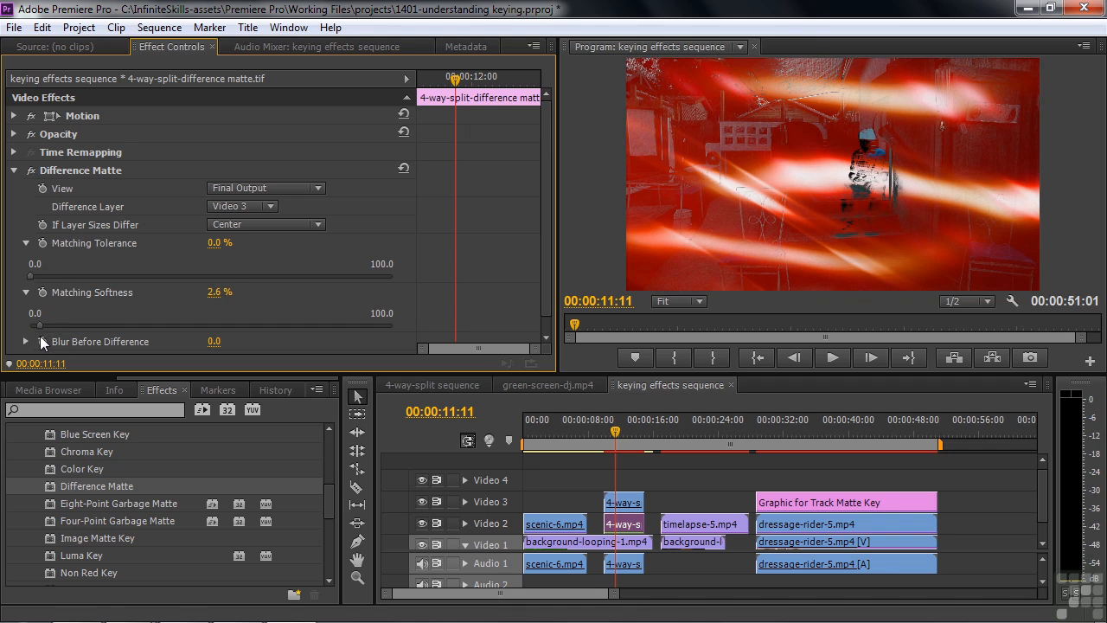
# Set the Difference Matte's view to Matte Only, and turn the effect off.
pyautogui.click(308, 186)
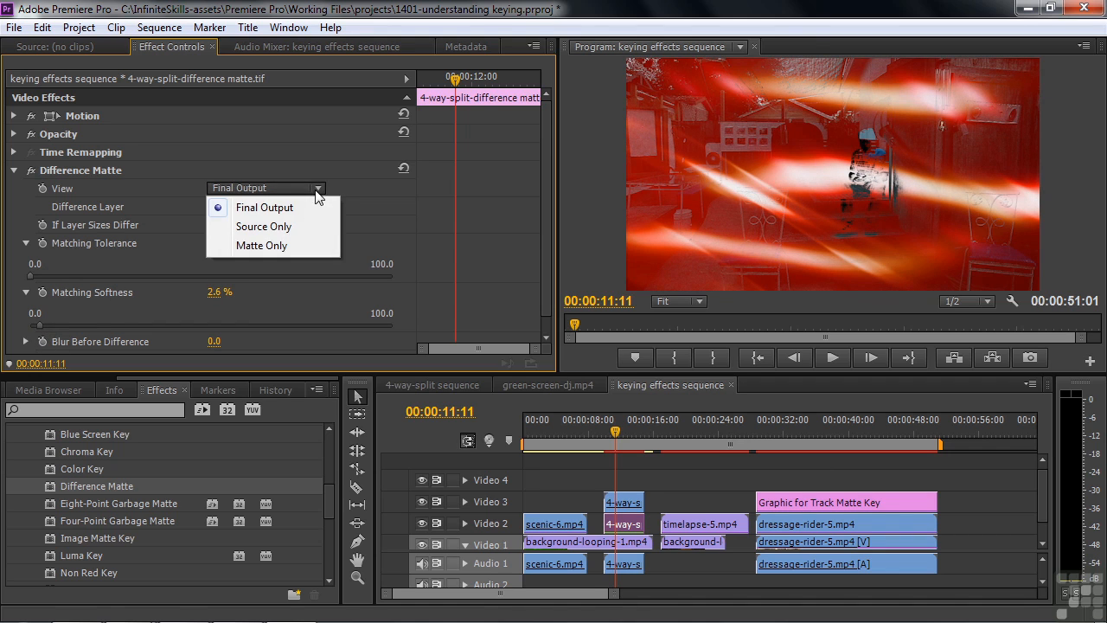
pyautogui.click(277, 249)
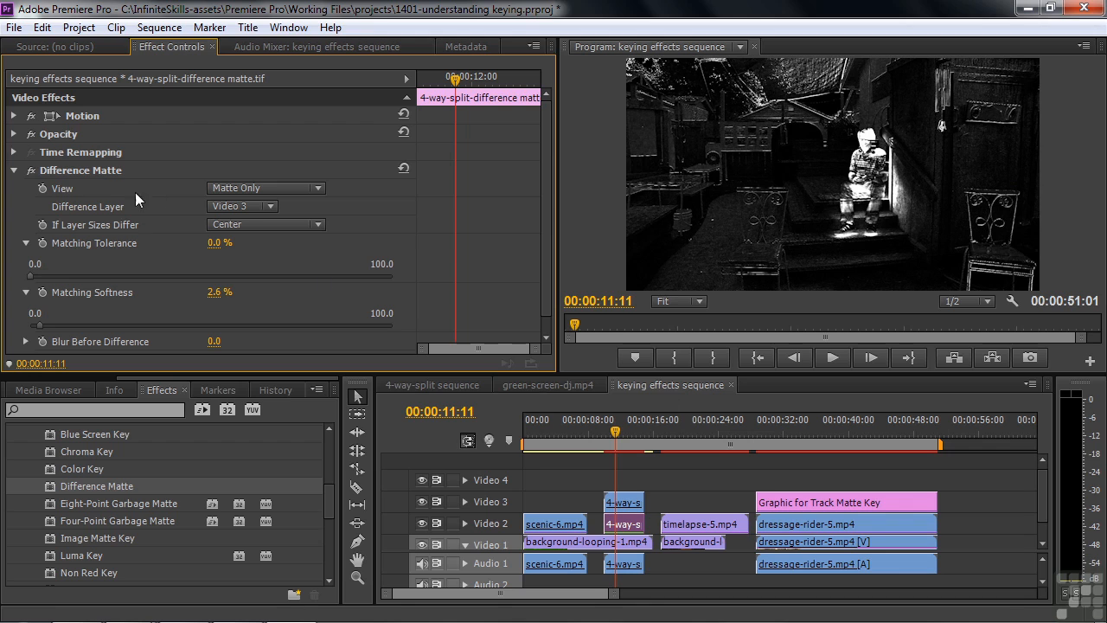
pyautogui.click(31, 172)
pyautogui.click(14, 171)
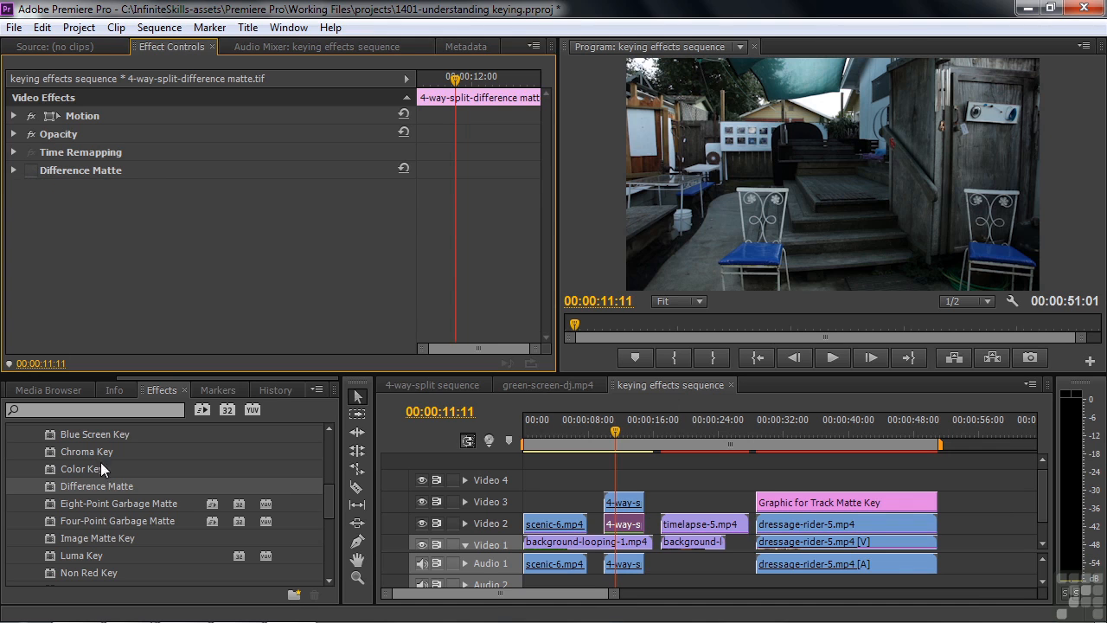
# Go to the dressage rider clips at 00:00:29:17 and hide the Video 3 and Video 2 tracks.
pyautogui.scroll(-3, 326, 519)
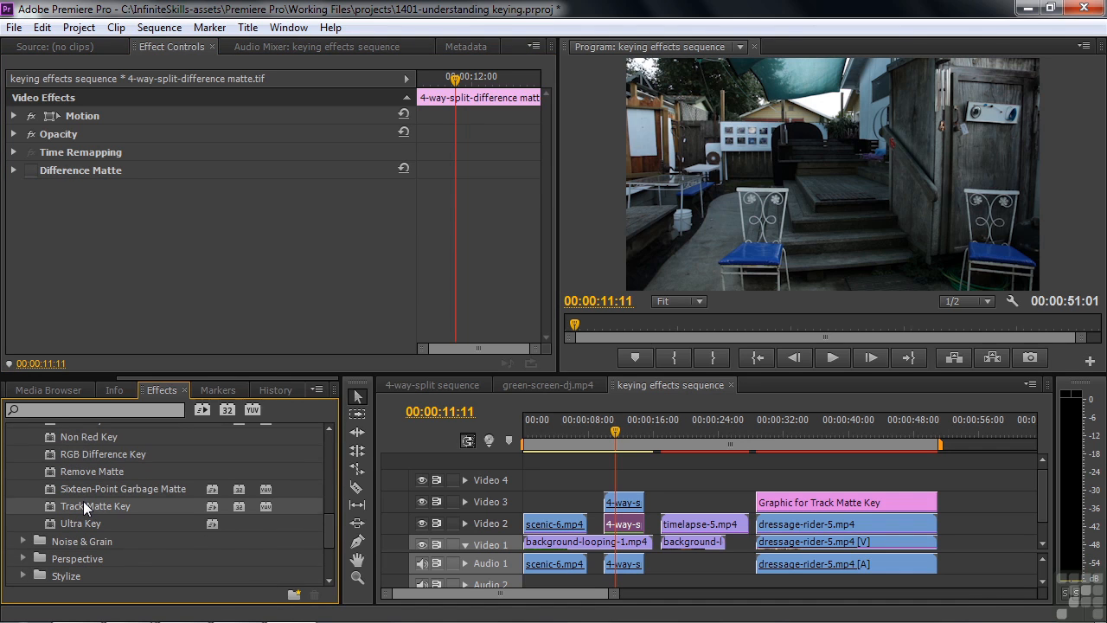
pyautogui.click(763, 441)
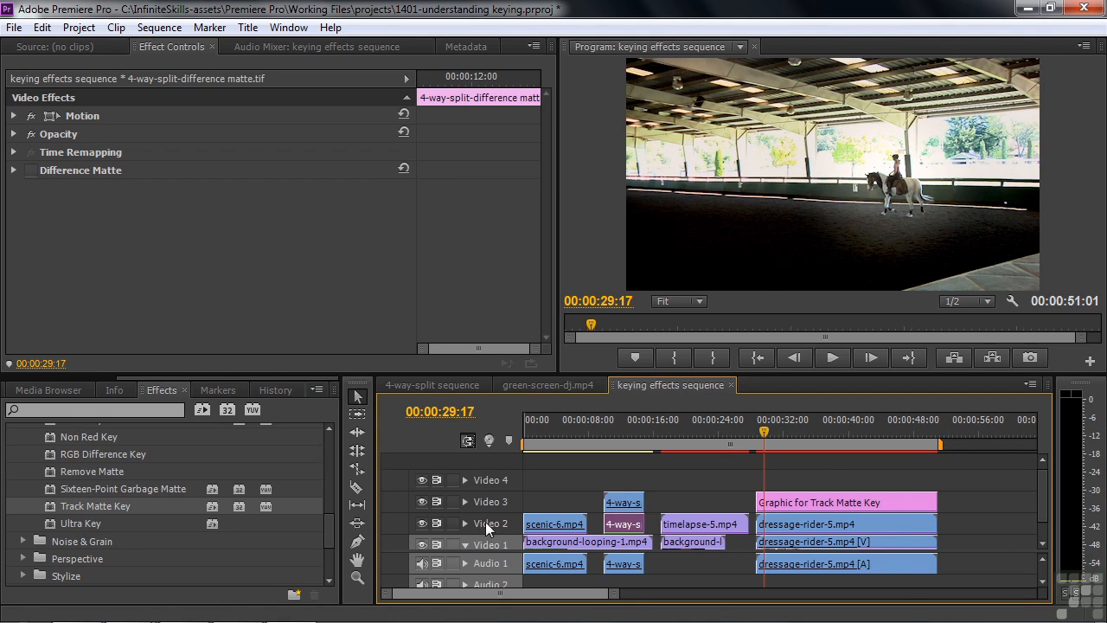
pyautogui.click(420, 502)
pyautogui.click(421, 523)
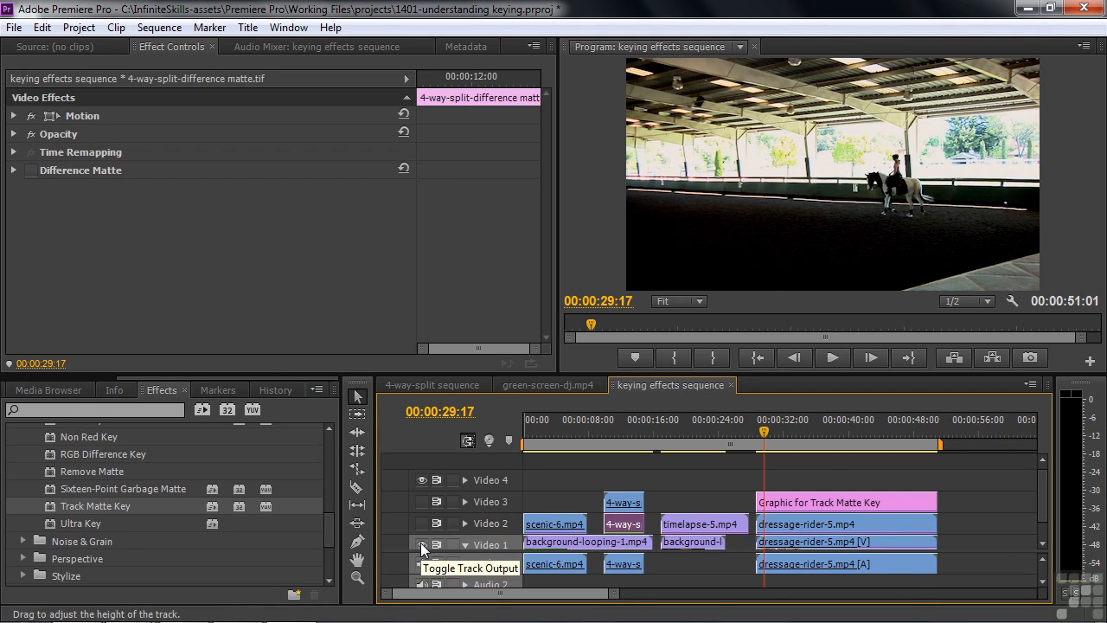
# Compare dressage-rider-5.mp4 on Video 1 with and without its Fast Color Corrector.
pyautogui.click(837, 543)
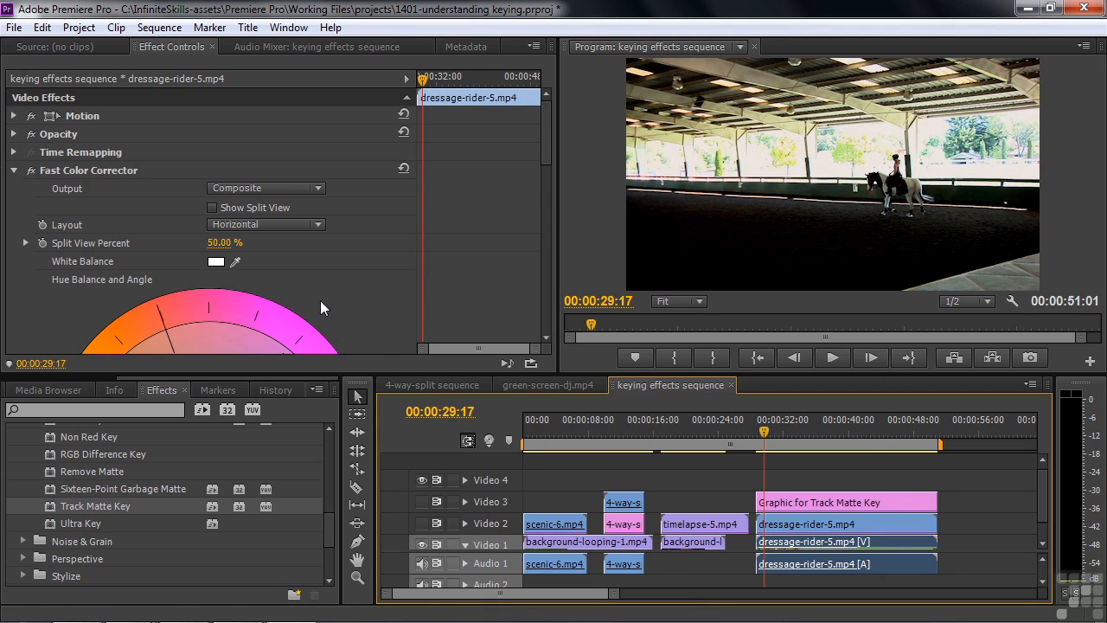
pyautogui.click(31, 171)
pyautogui.click(31, 171)
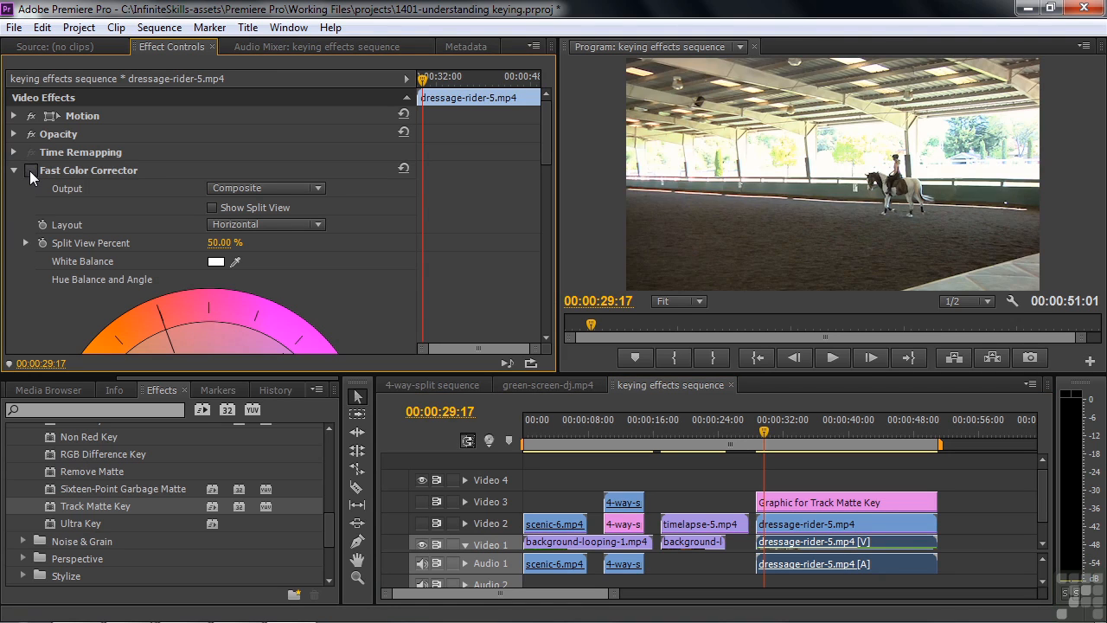
# Show the Video 2 track and turn off the Track Matte Key on its dressage-rider-5.mp4 clip.
pyautogui.click(420, 518)
pyautogui.click(420, 520)
pyautogui.click(843, 524)
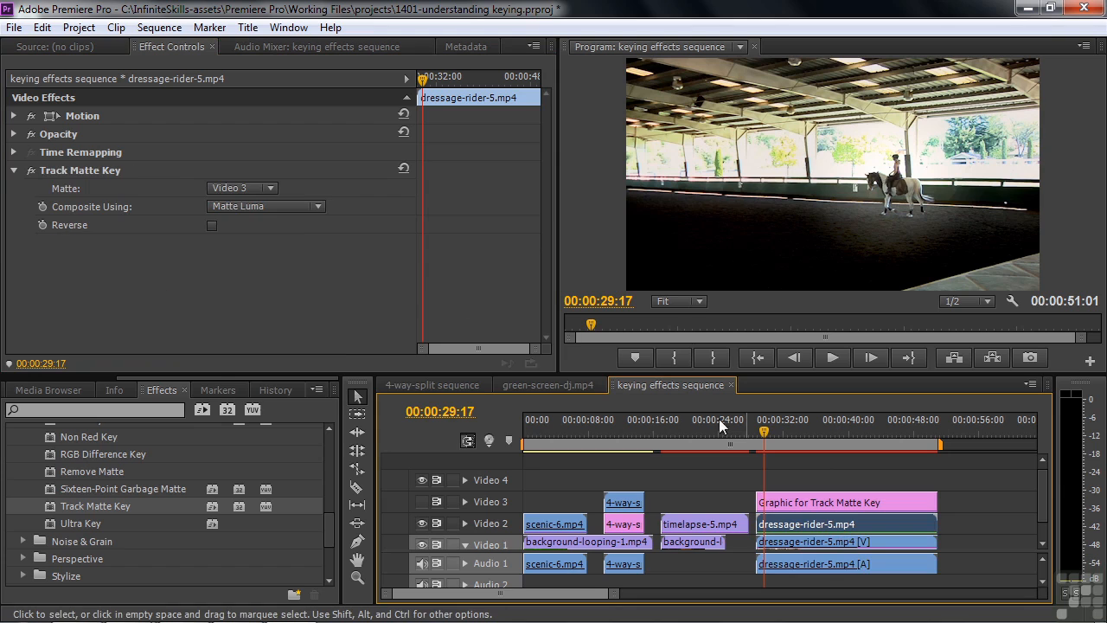
pyautogui.click(31, 171)
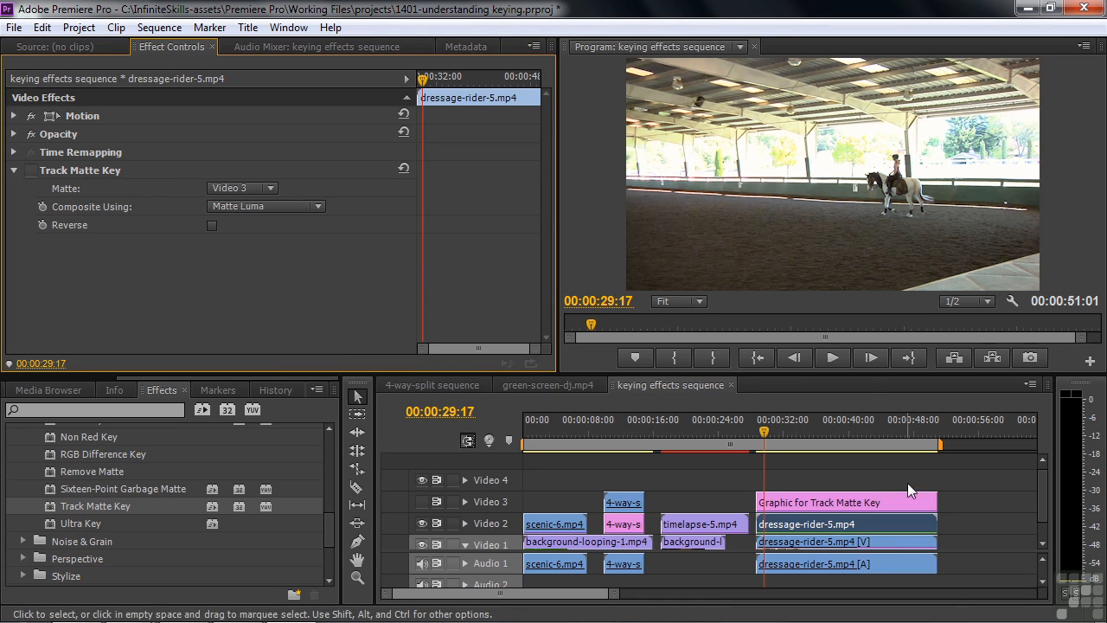
# Show the Video 3 matte graphic and turn on the Track Matte Key on the Video 2 dressage-rider-5.mp4 clip.
pyautogui.click(422, 501)
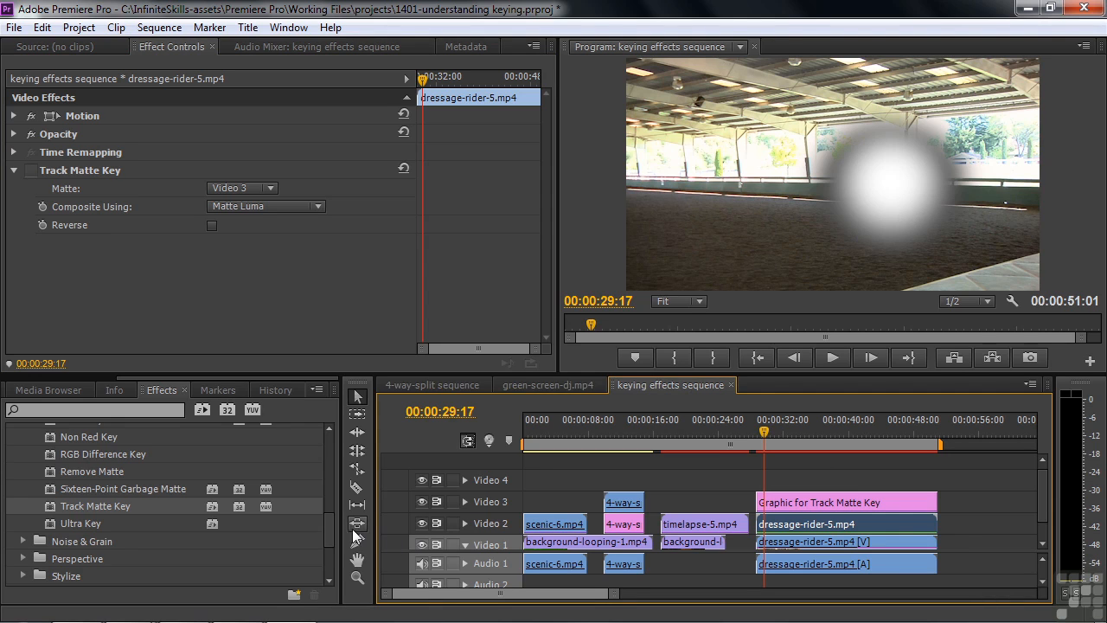
pyautogui.moveTo(332, 530); pyautogui.dragTo(329, 525)
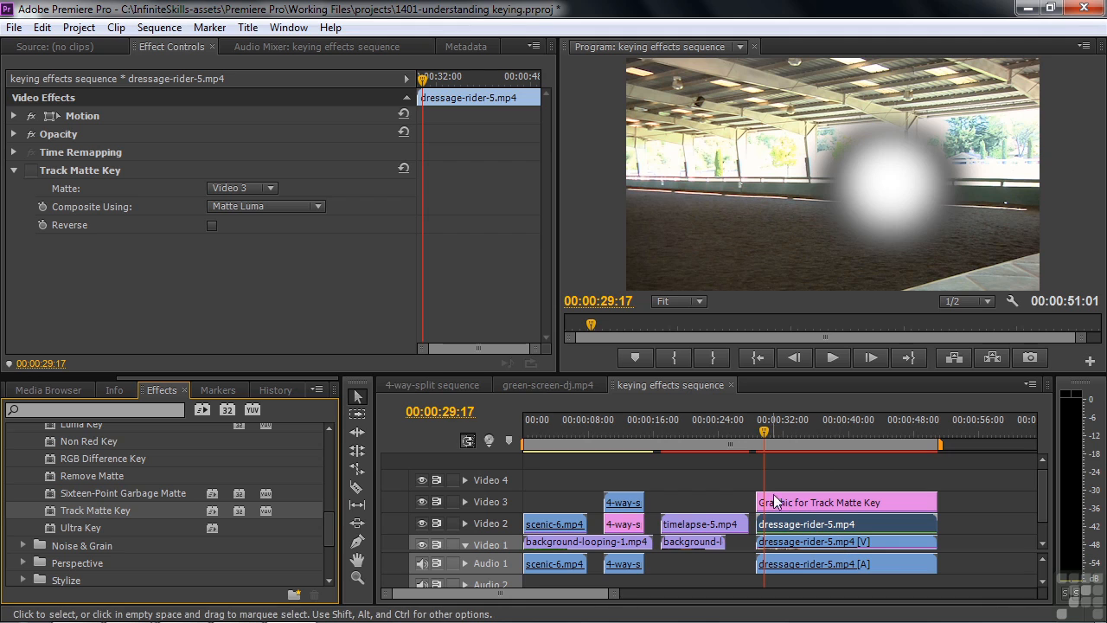
pyautogui.click(31, 170)
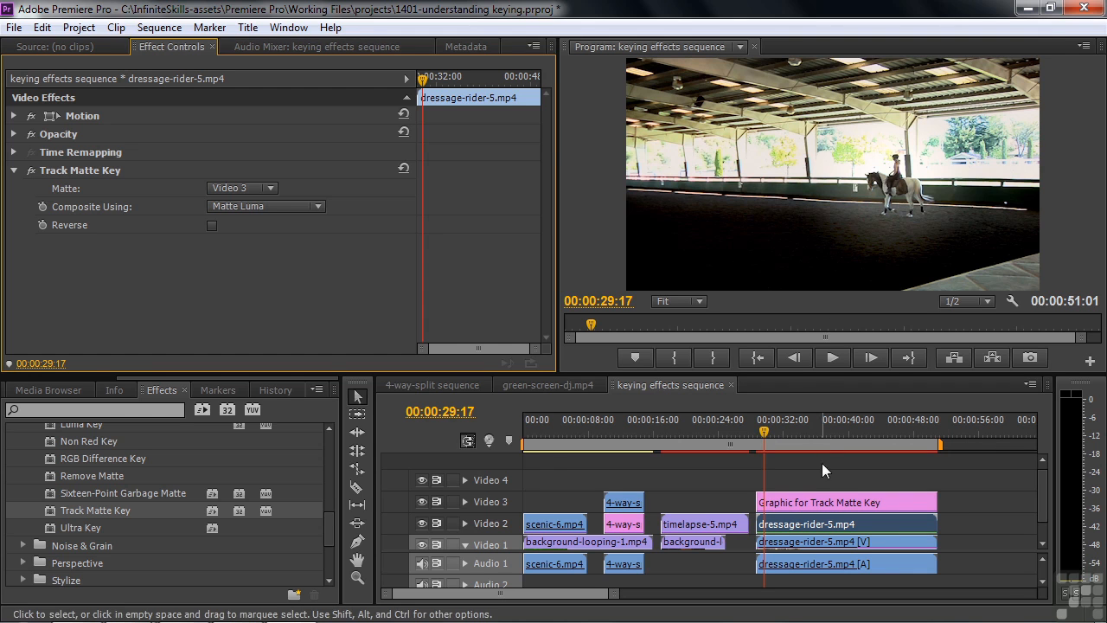
# Play the track matte composite from 00:00:29:17 to 00:00:44:03 to check how the matte follows the rider.
pyautogui.press('space')
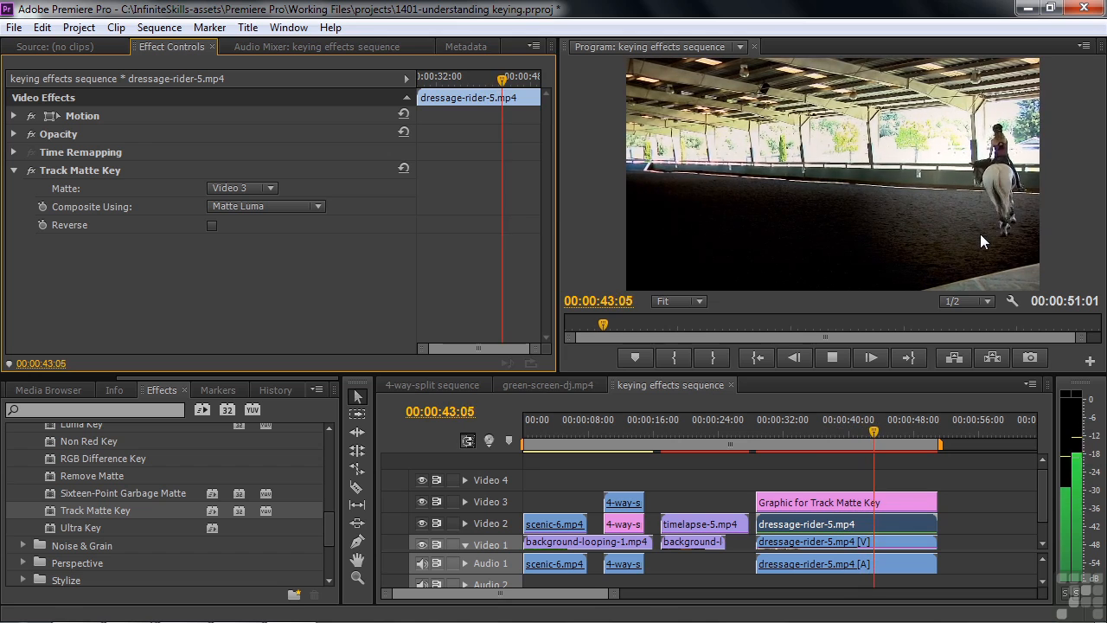
pyautogui.press('space')
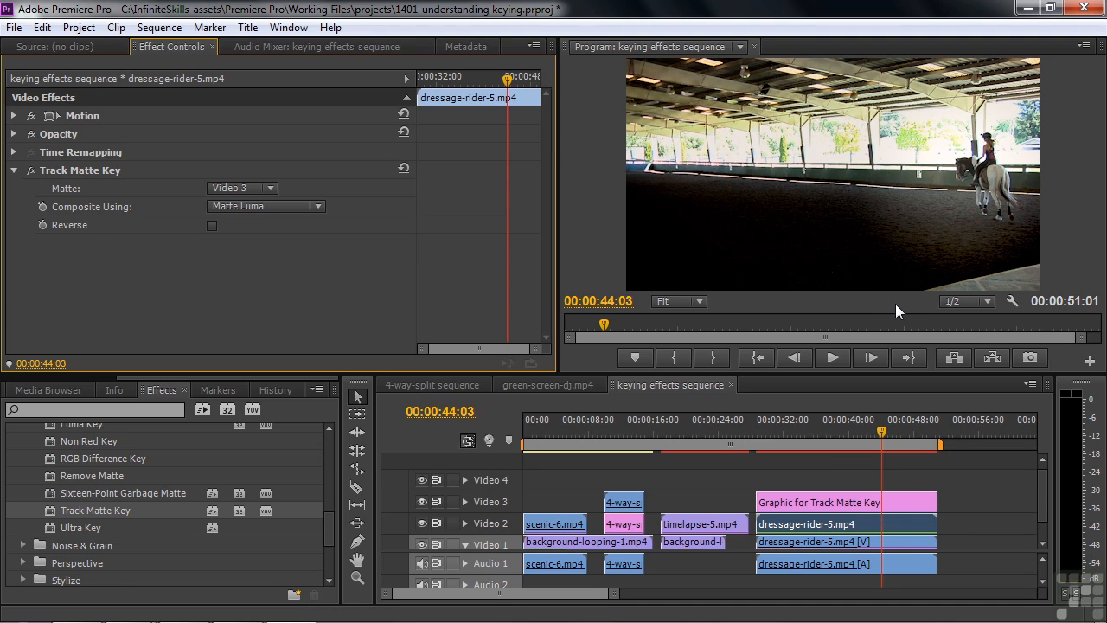
pyautogui.click(938, 483)
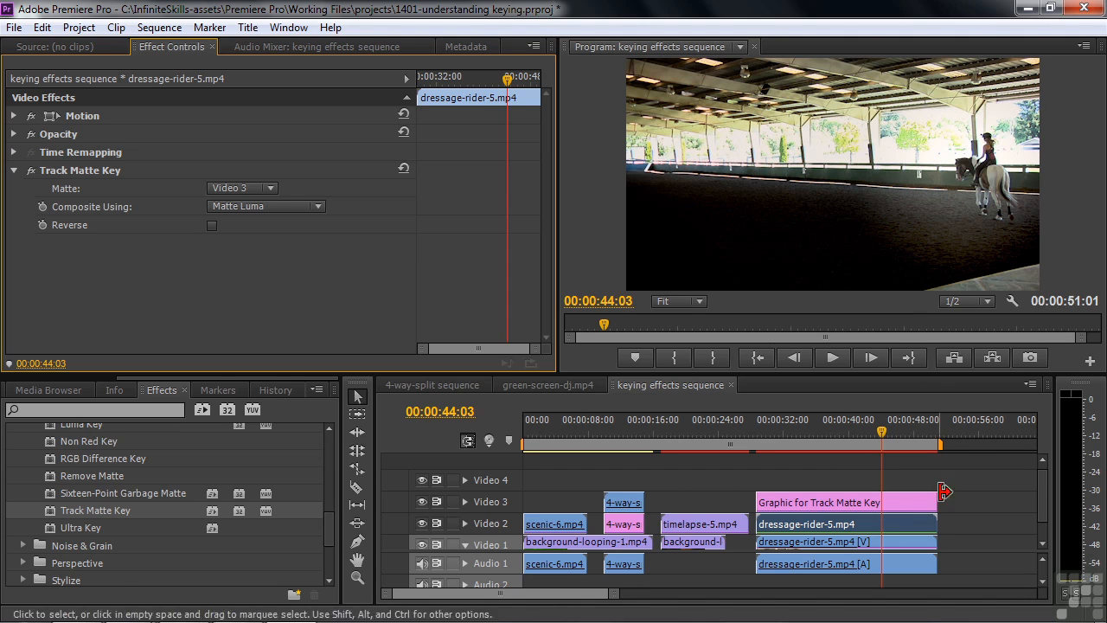
# Switch to the green-screen-dj.mp4 sequence and compare its green-screen clip with and without the Ultra Key.
pyautogui.click(550, 385)
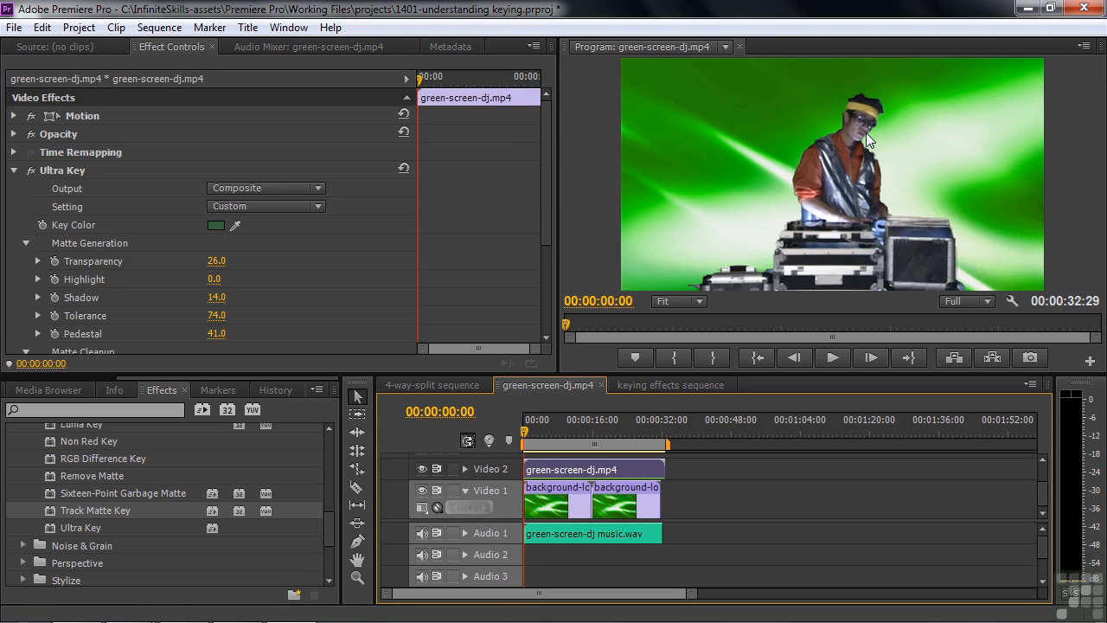
pyautogui.click(31, 170)
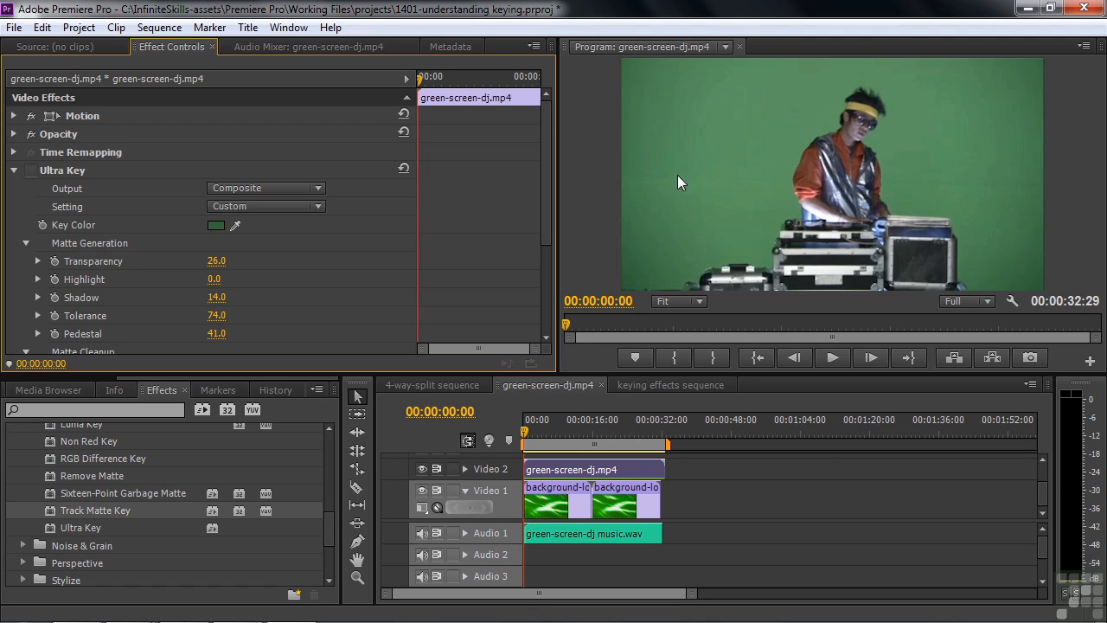
pyautogui.moveTo(544, 223)
pyautogui.mouseDown()
pyautogui.moveTo(549, 305)
pyautogui.moveTo(555, 218)
pyautogui.mouseUp()
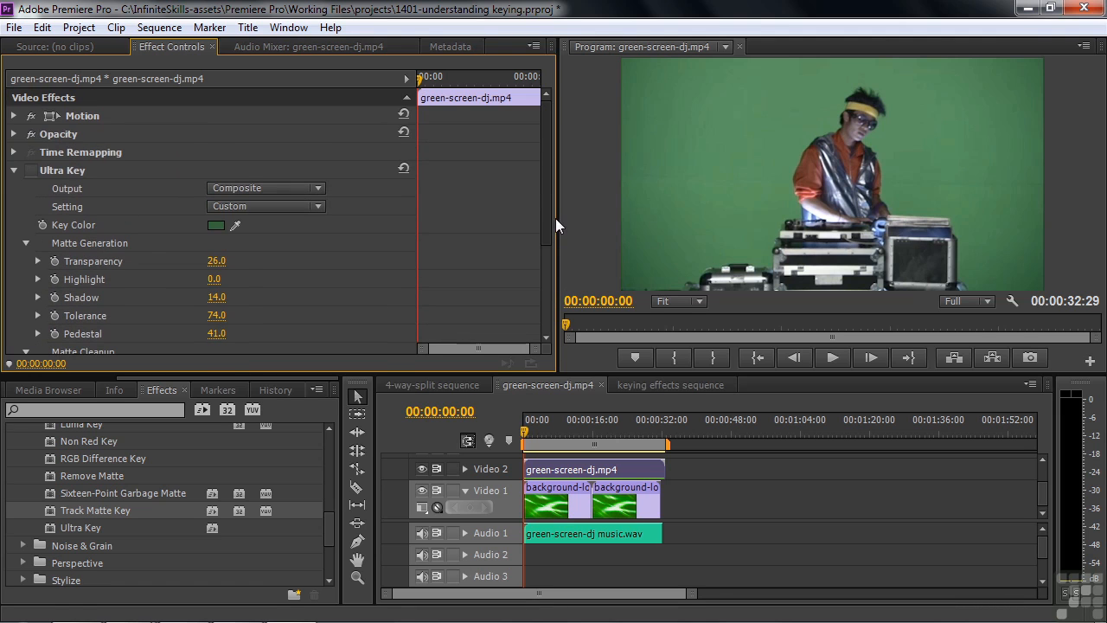
pyautogui.click(31, 170)
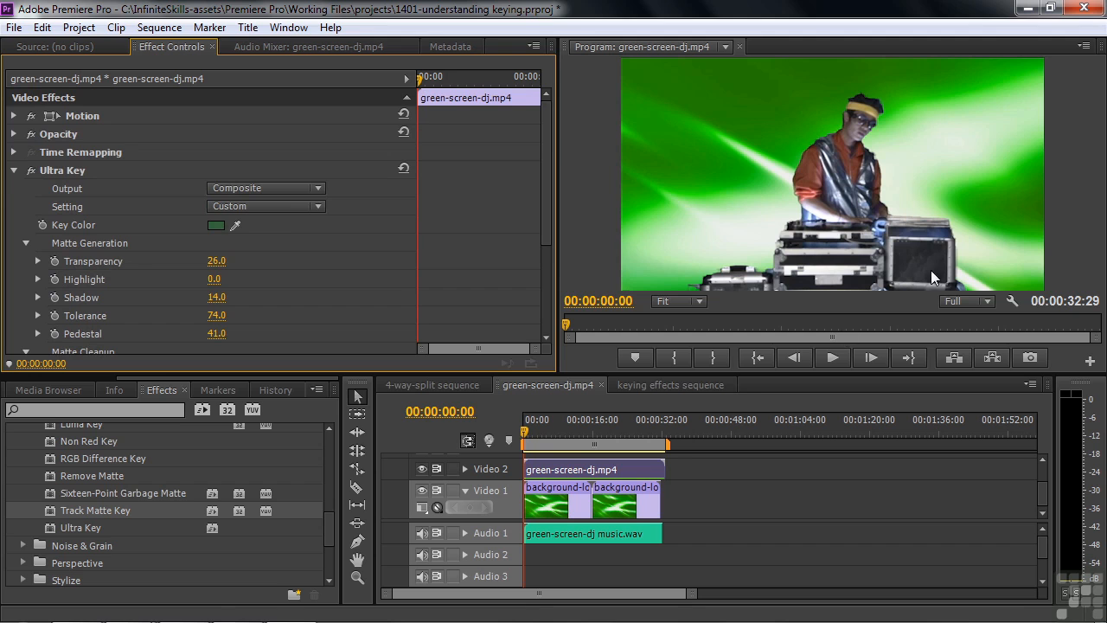
# Play part of the Ultra Key composite, stopping at 00:00:13:17.
pyautogui.moveTo(553, 427); pyautogui.dragTo(584, 447)
pyautogui.press('space')
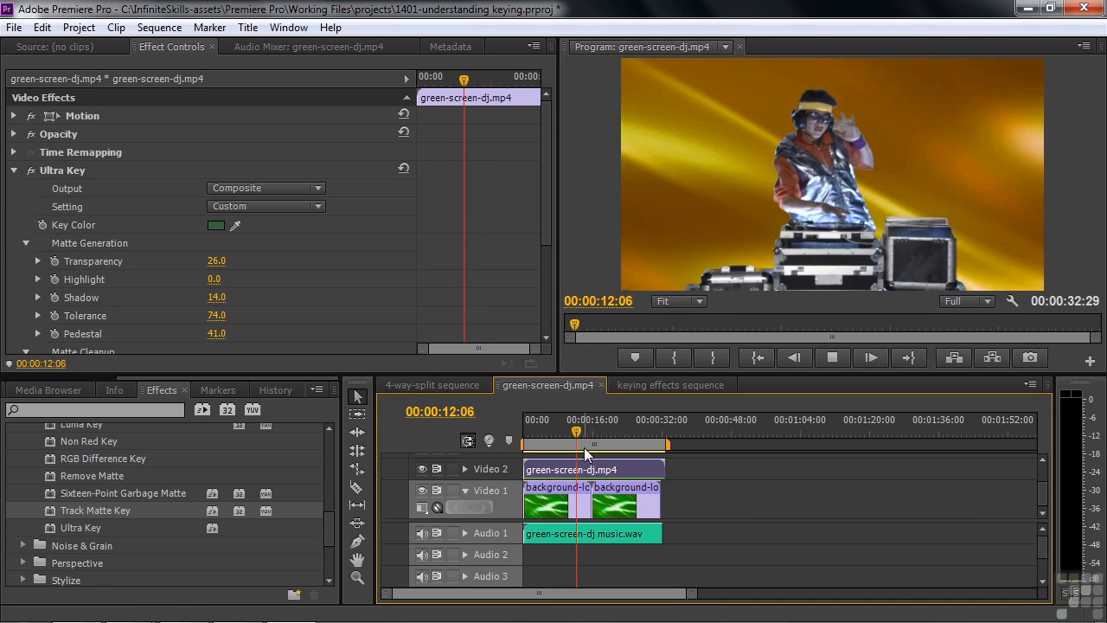
pyautogui.press('space')
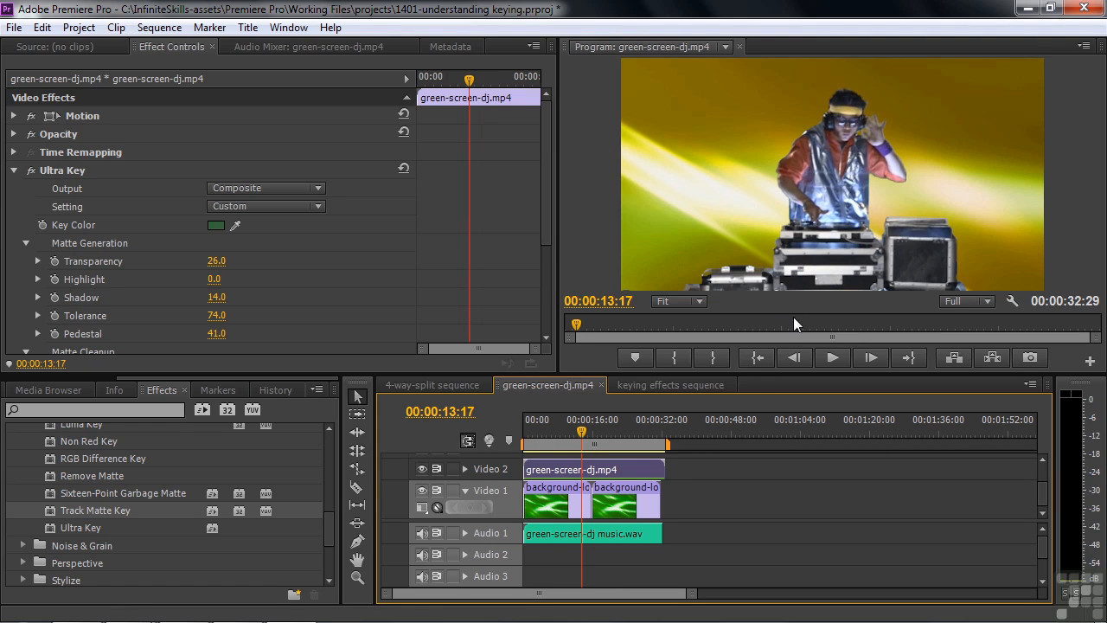
# Switch to the 4-way-split sequence, compare it without the Video 5 adjustment layer, and hide Video 4, Video 3 and Video 2.
pyautogui.click(447, 384)
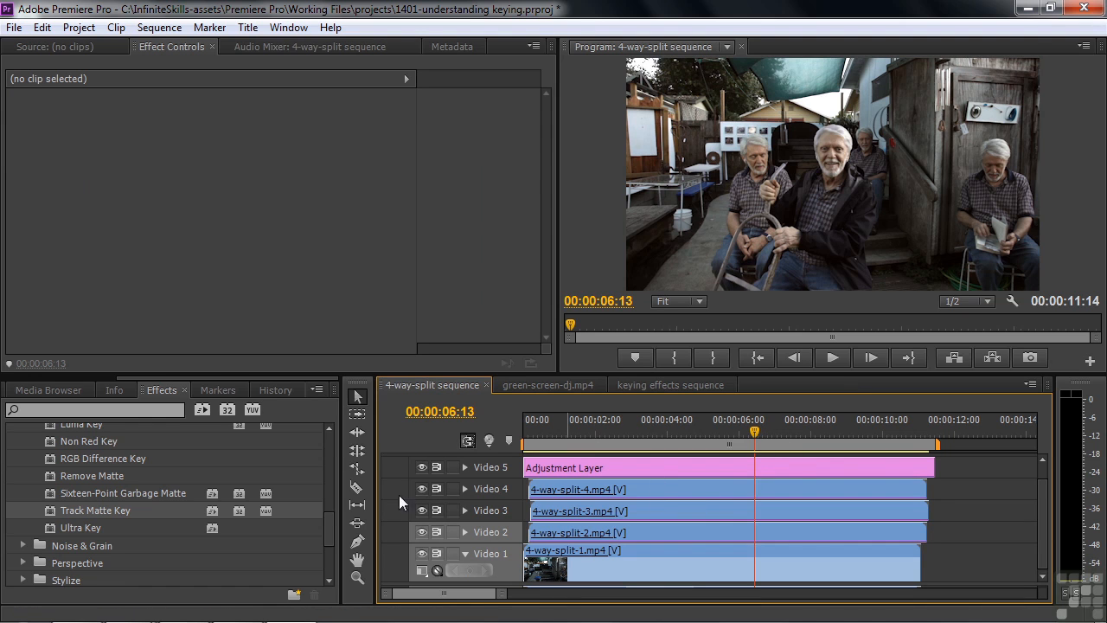
pyautogui.click(421, 468)
pyautogui.click(421, 467)
pyautogui.click(422, 489)
pyautogui.click(422, 510)
pyautogui.click(422, 532)
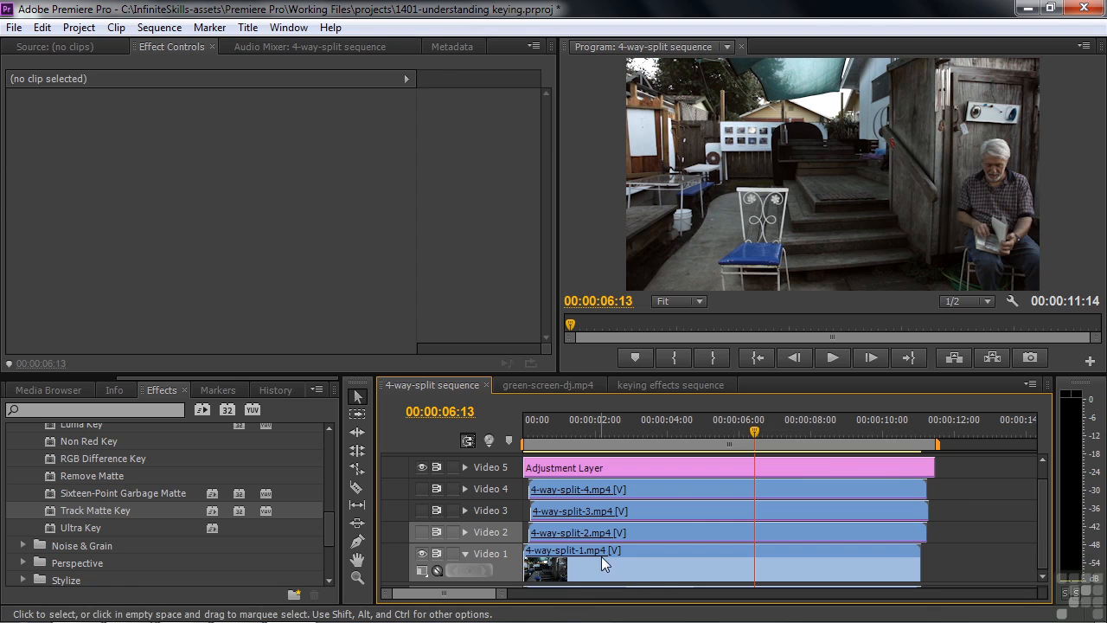
# Show Video 2 at 00:00:05:10 and compare 4-way-split-2.mp4 with and without its Eight-Point Garbage Matte.
pyautogui.click(601, 556)
pyautogui.click(707, 439)
pyautogui.click(422, 532)
pyautogui.click(608, 532)
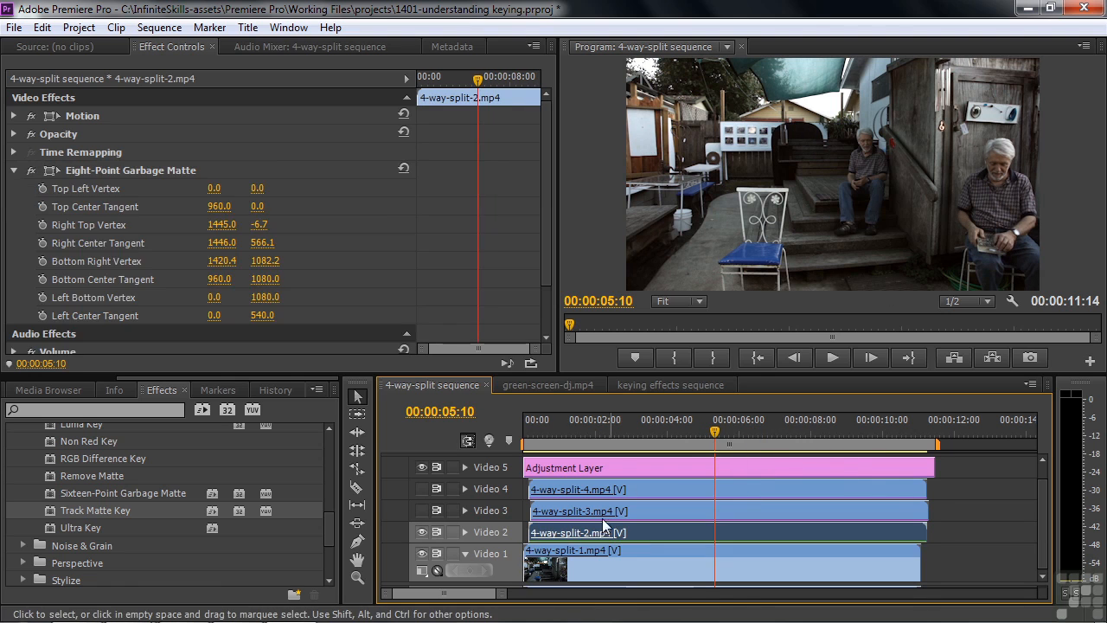
pyautogui.click(33, 170)
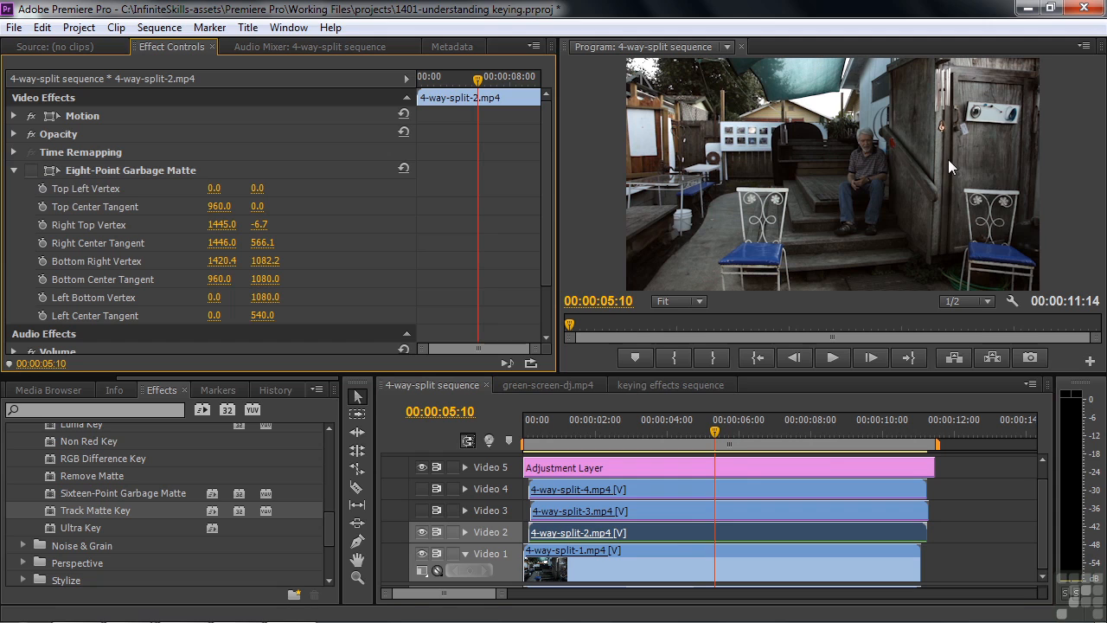
pyautogui.click(657, 527)
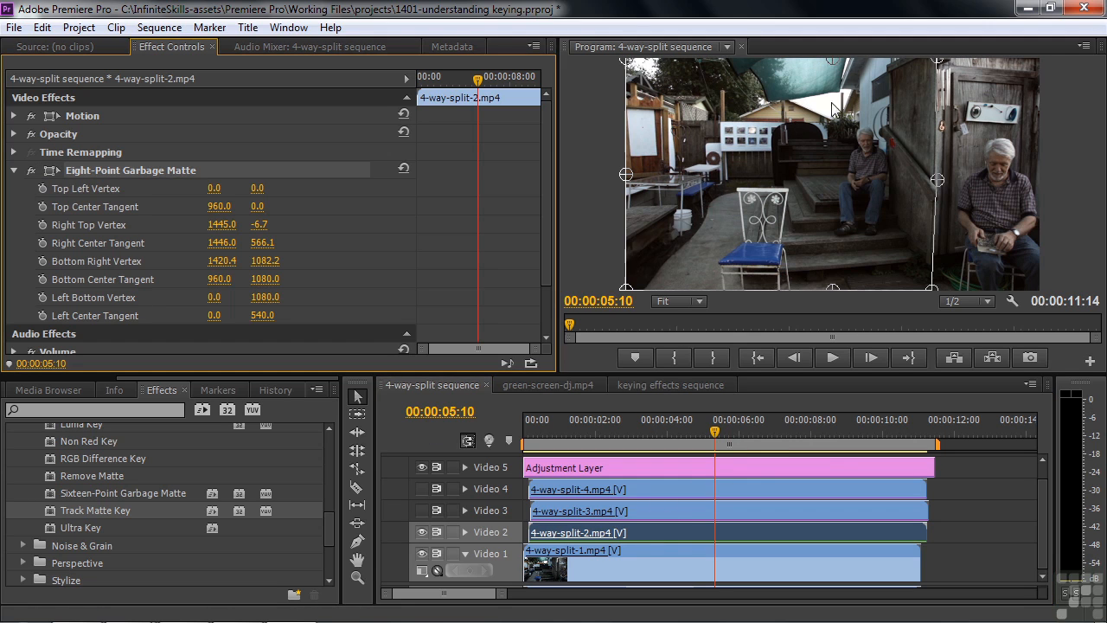
# Move the right center tangent of the 4-way-split-2.mp4 garbage matte to 1413.9, 578.1 and hide Video 1.
pyautogui.moveTo(938, 179)
pyautogui.mouseDown()
pyautogui.moveTo(919, 181)
pyautogui.moveTo(934, 184)
pyautogui.mouseUp()
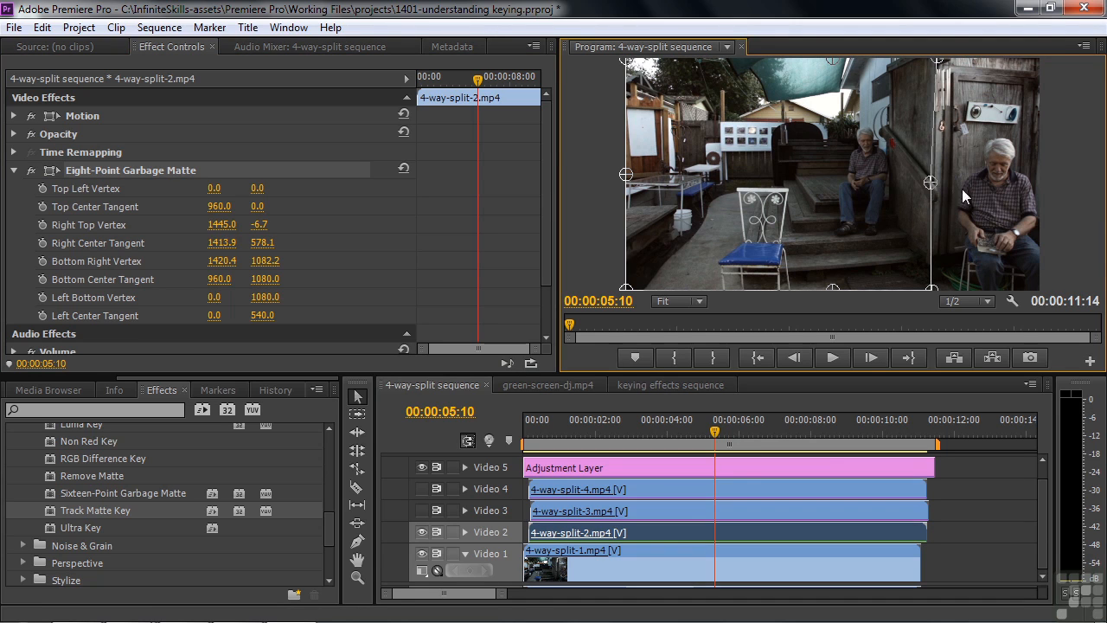
pyautogui.click(420, 553)
pyautogui.click(421, 554)
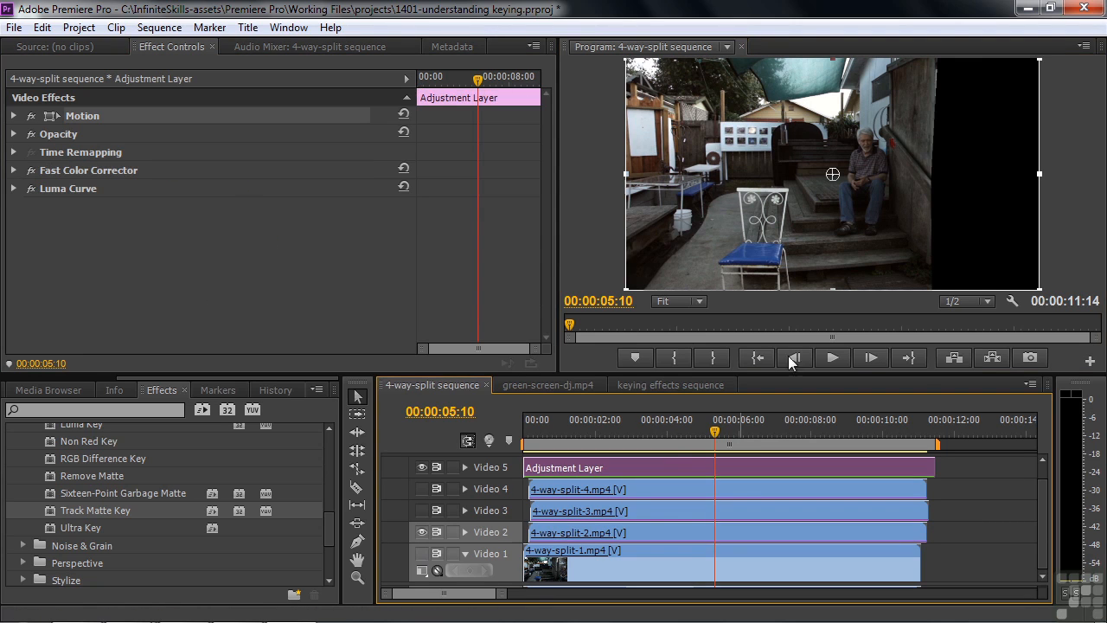
# Move the right center tangent of the 4-way-split-2.mp4 garbage matte to 1450.0, 550.0 and show Video 1 again.
pyautogui.click(616, 532)
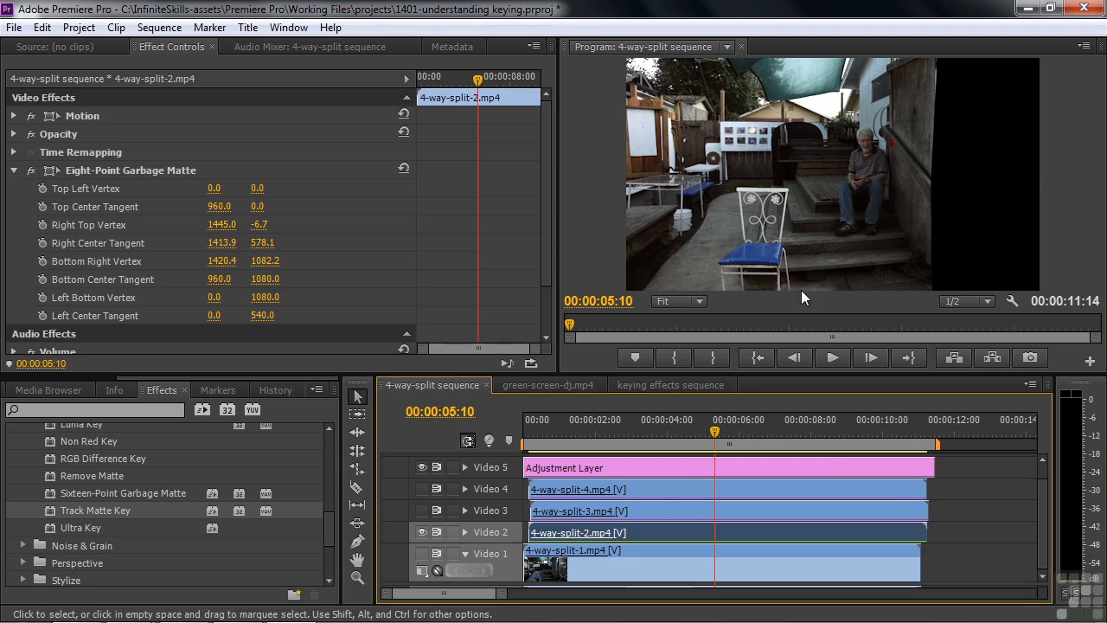
pyautogui.click(49, 170)
pyautogui.moveTo(930, 182)
pyautogui.mouseDown()
pyautogui.moveTo(1039, 179)
pyautogui.moveTo(932, 192)
pyautogui.moveTo(1042, 192)
pyautogui.moveTo(938, 176)
pyautogui.mouseUp()
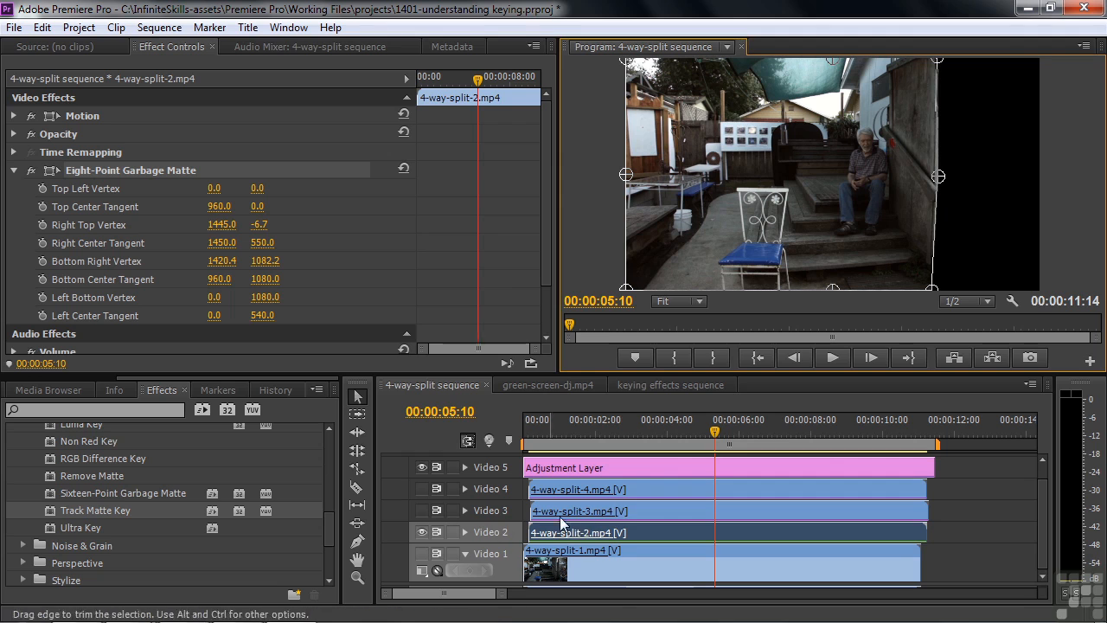
pyautogui.click(422, 554)
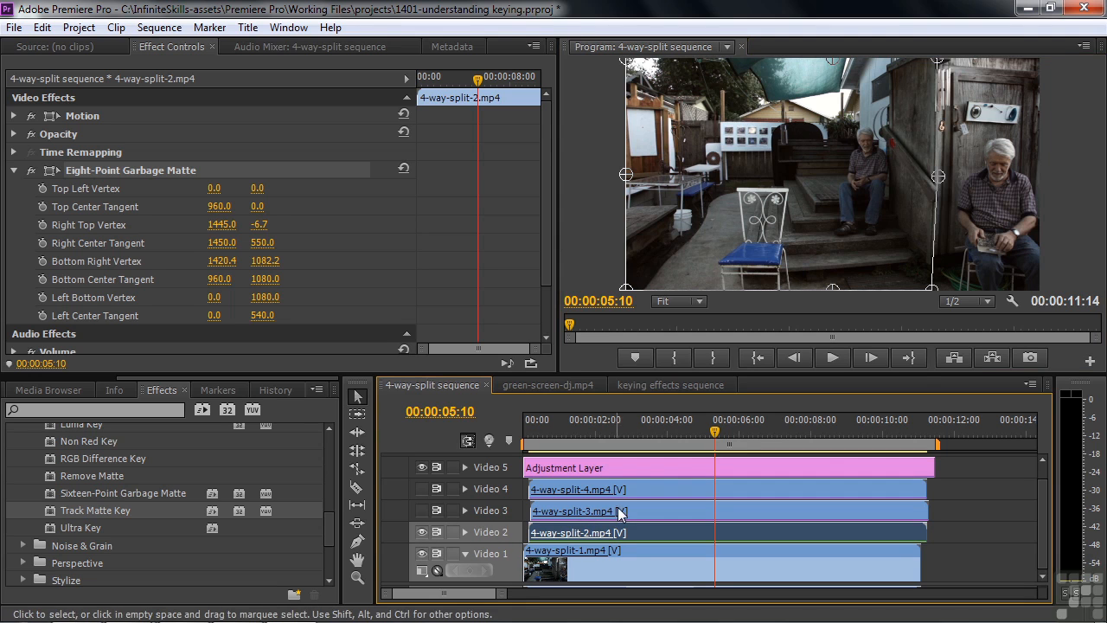
# Show Video 3 and compare 4-way-split-3.mp4 with and without its Eight-Point Garbage Matte.
pyautogui.click(621, 514)
pyautogui.click(422, 510)
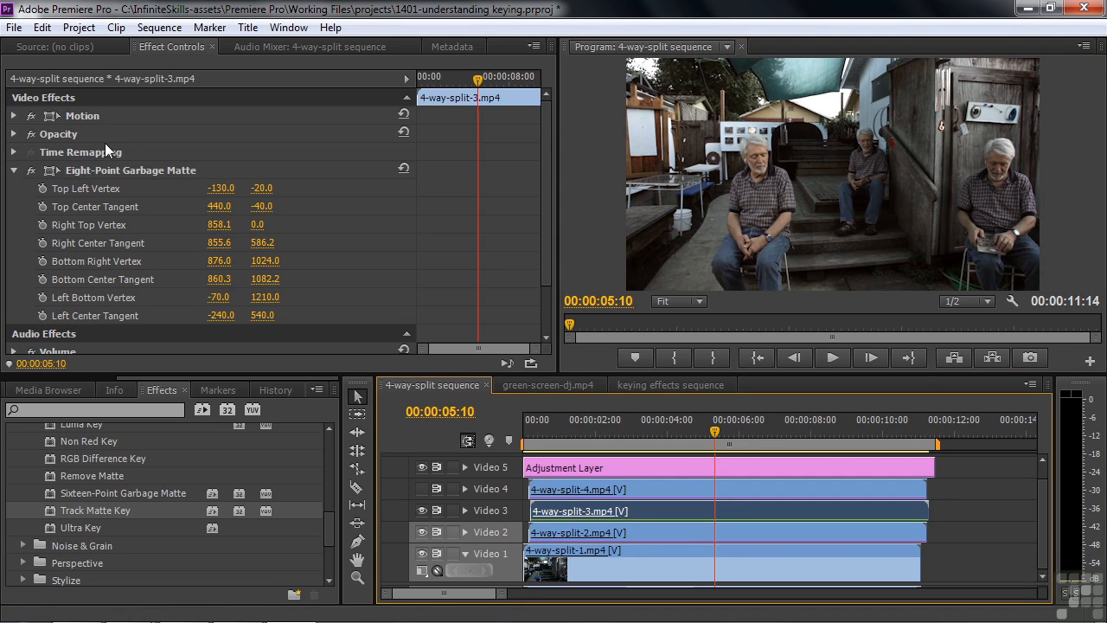
pyautogui.click(31, 171)
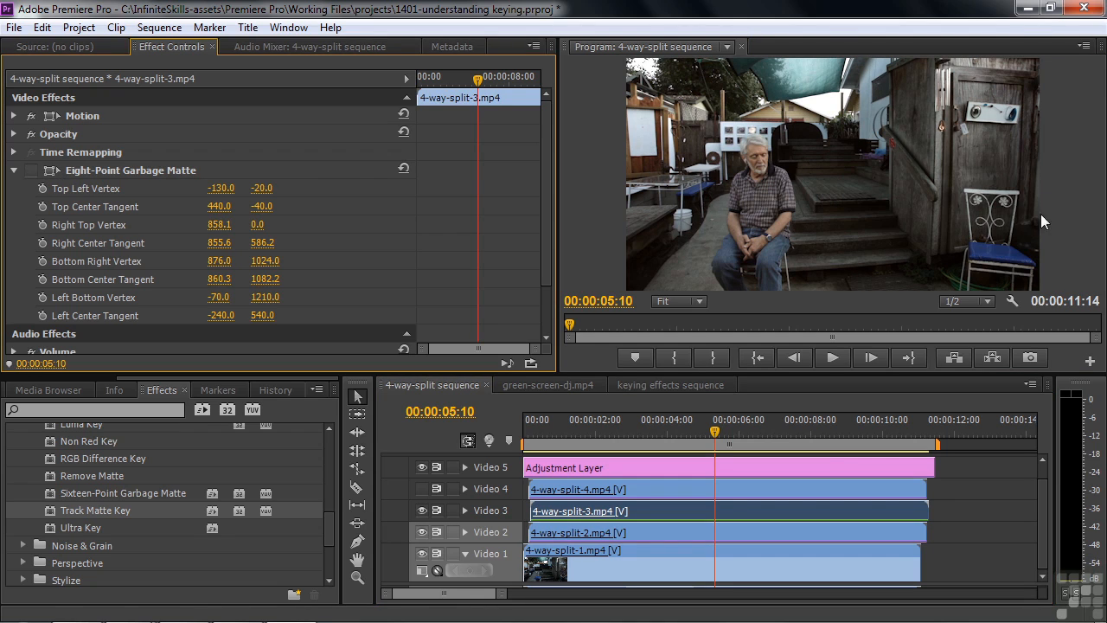
pyautogui.click(637, 508)
pyautogui.click(31, 170)
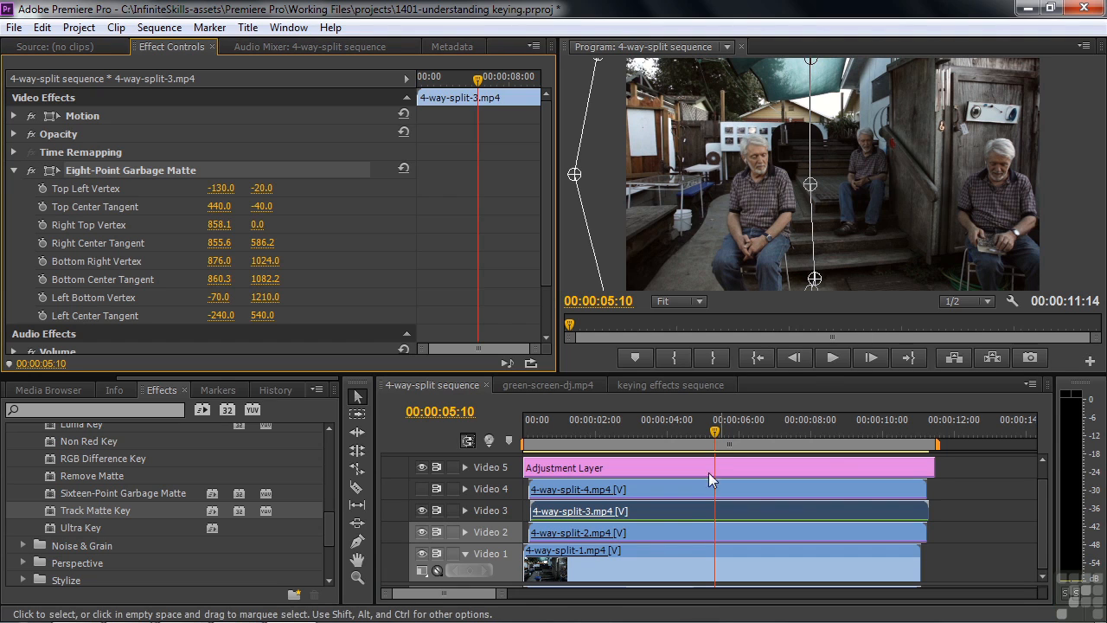
# Select 4-way-split-4.mp4, show Video 4, and isolate it by hiding Video 3, Video 2 and Video 1.
pyautogui.click(650, 491)
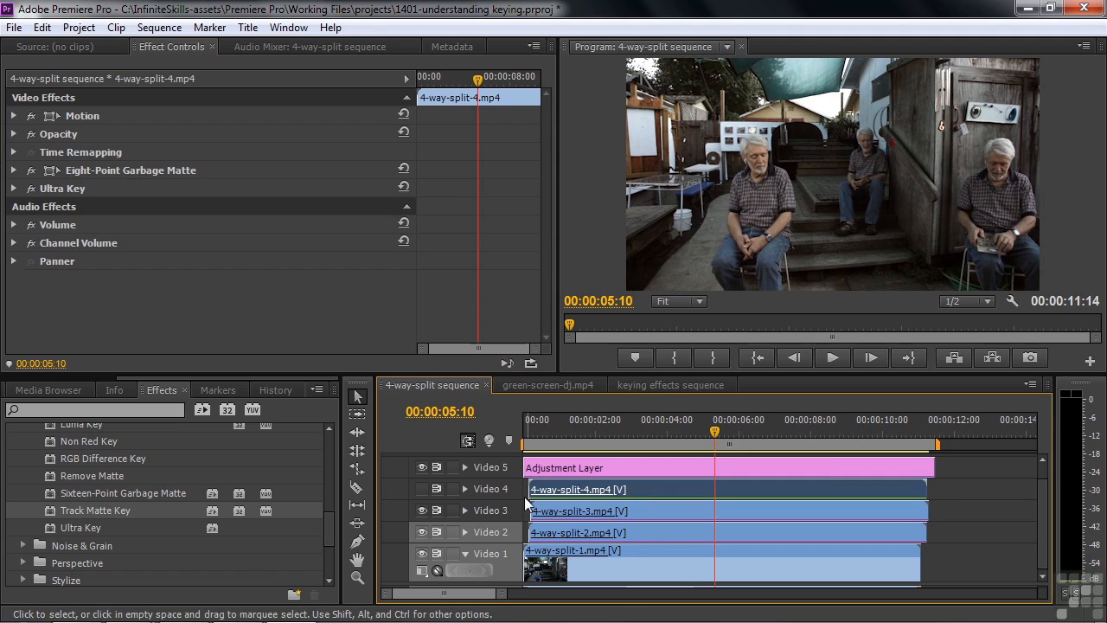
pyautogui.click(421, 489)
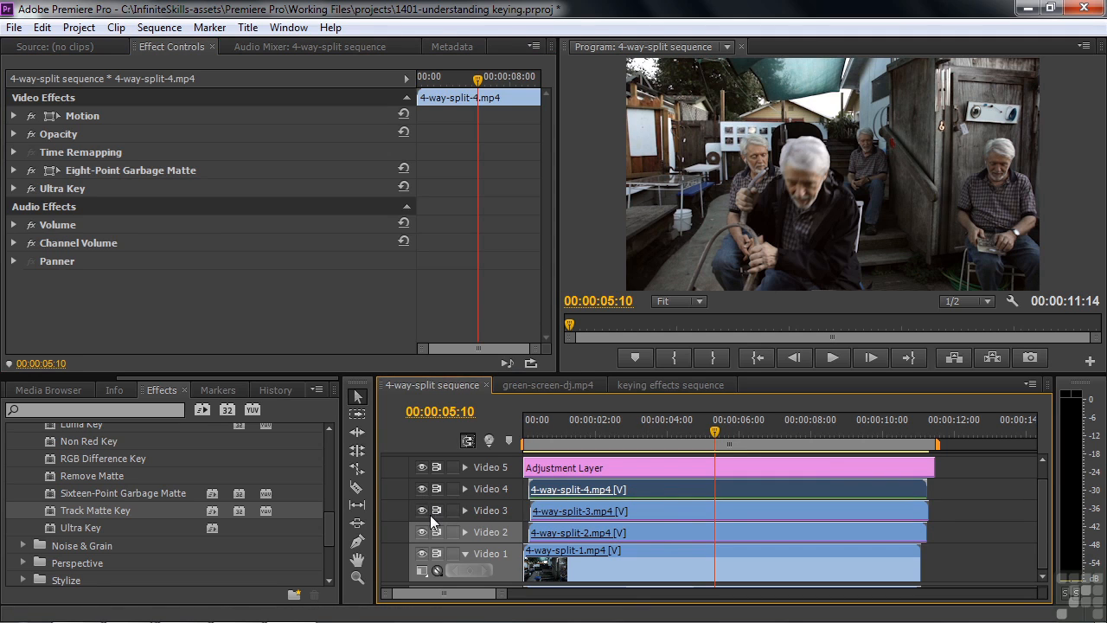
pyautogui.click(421, 510)
pyautogui.click(421, 532)
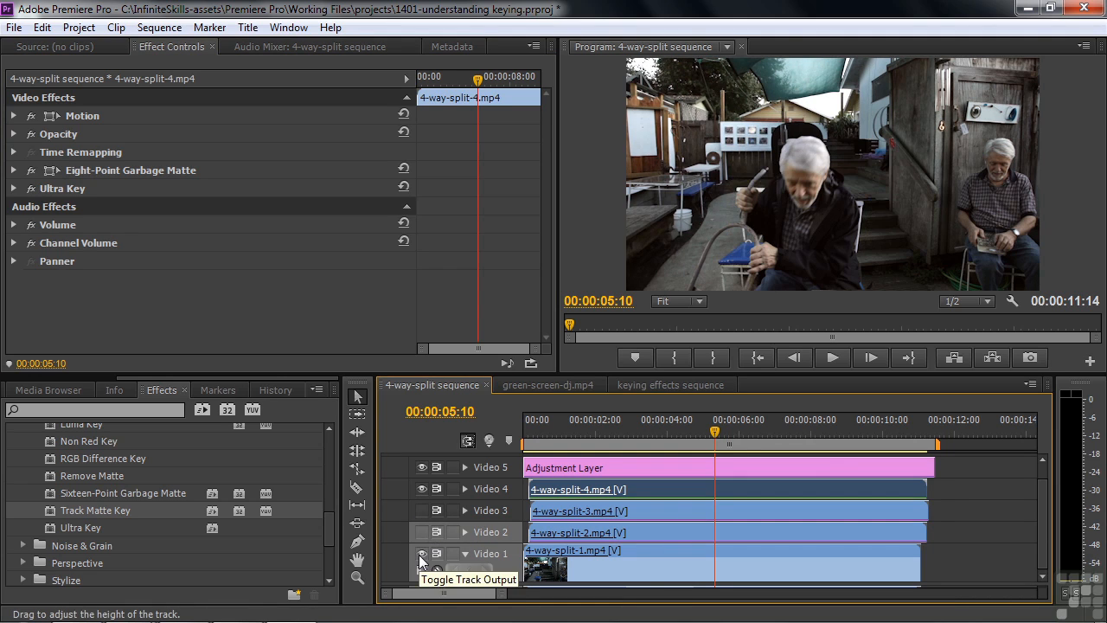
pyautogui.click(421, 554)
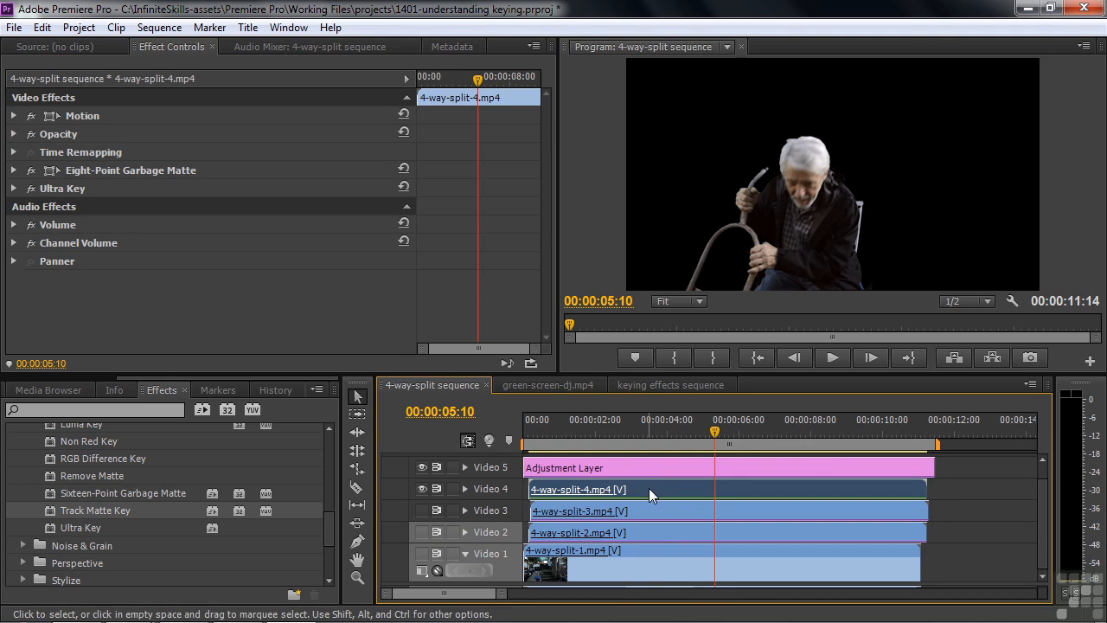
# Compare 4-way-split-4.mp4 with and without its Ultra Key and Eight-Point Garbage Matte, leaving both effects enabled.
pyautogui.click(31, 188)
pyautogui.click(31, 169)
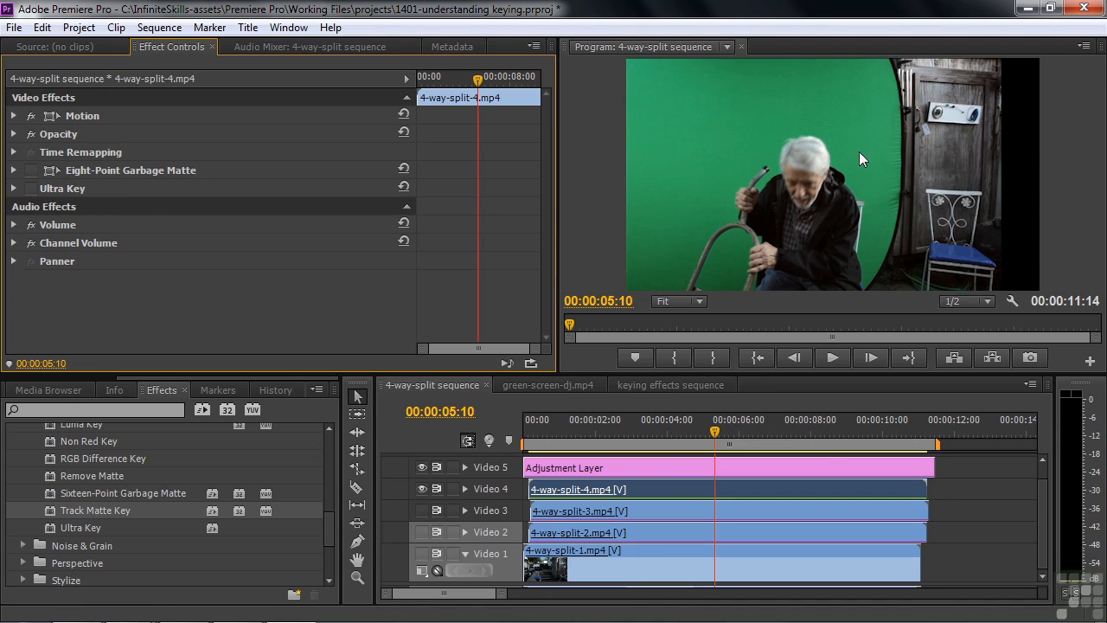
pyautogui.click(31, 188)
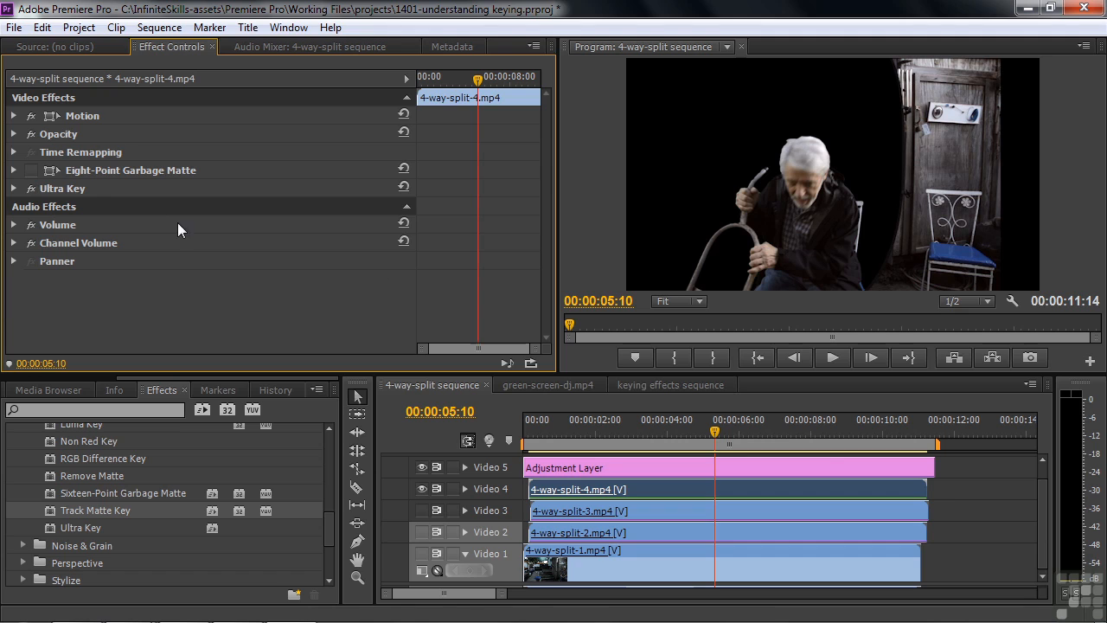
pyautogui.click(31, 171)
pyautogui.click(31, 188)
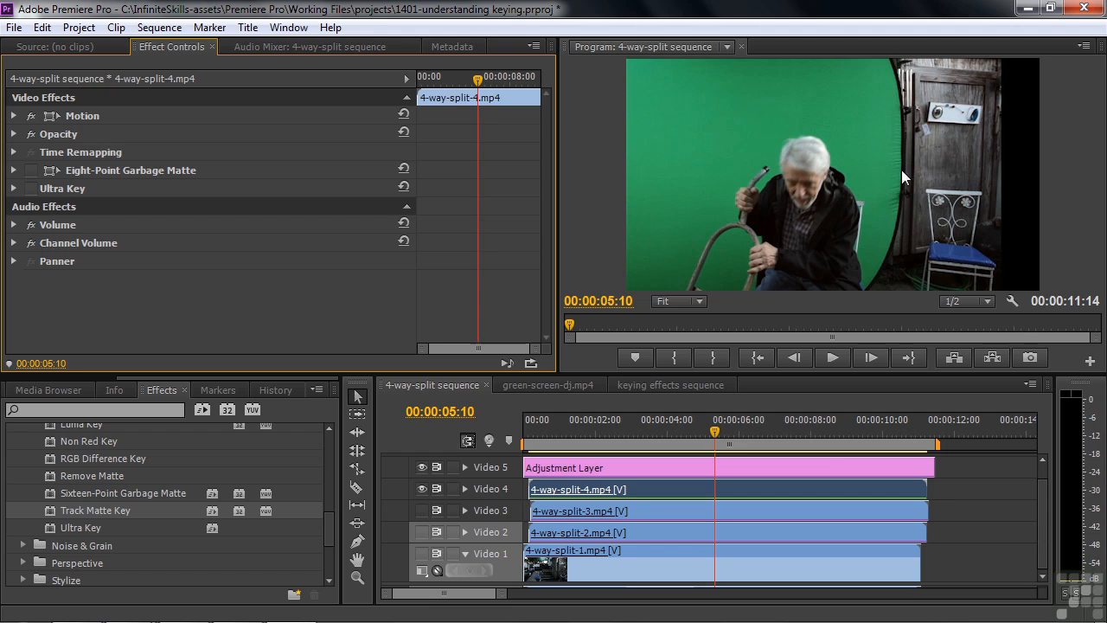
pyautogui.click(31, 187)
pyautogui.click(31, 171)
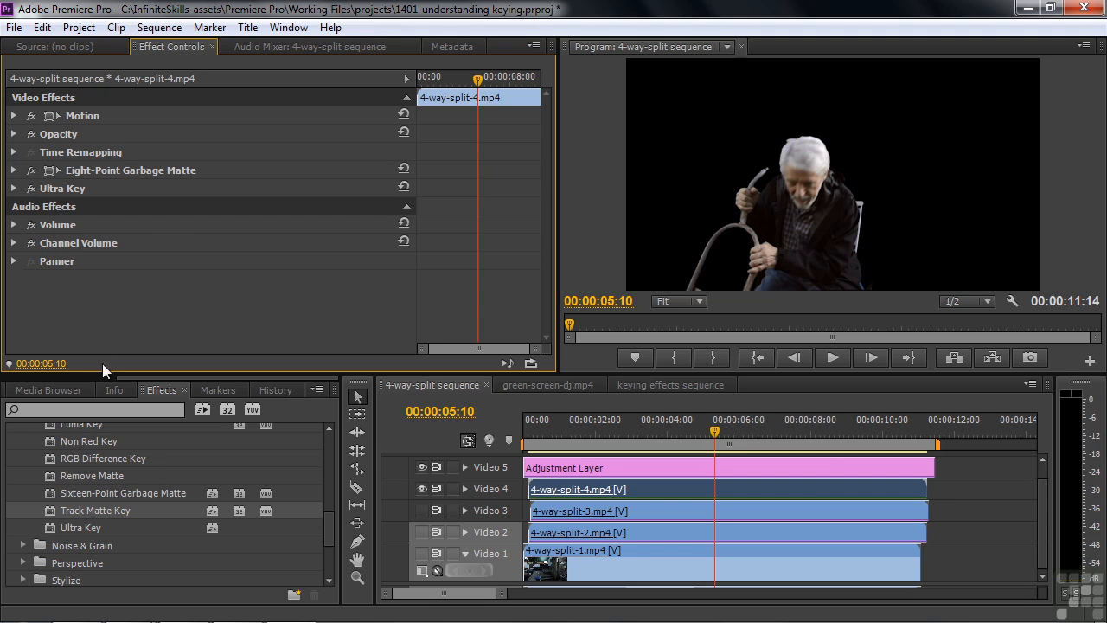
# Show Video 3, Video 2 and Video 1 again and view the full composite at 00:00:06:16.
pyautogui.click(419, 510)
pyautogui.click(421, 531)
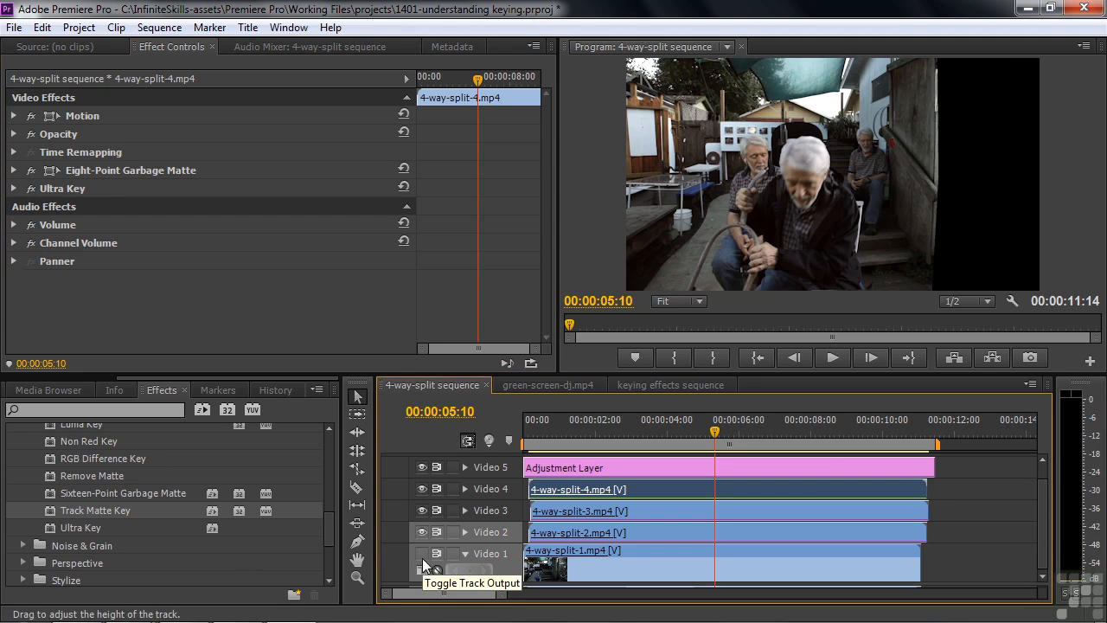
pyautogui.click(422, 553)
pyautogui.click(751, 423)
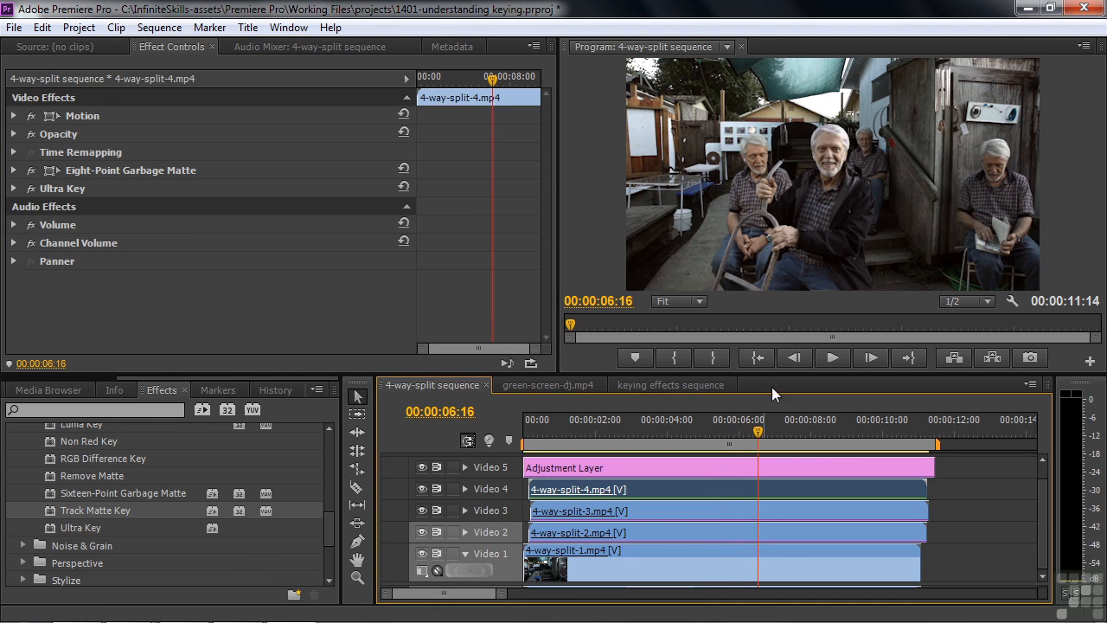